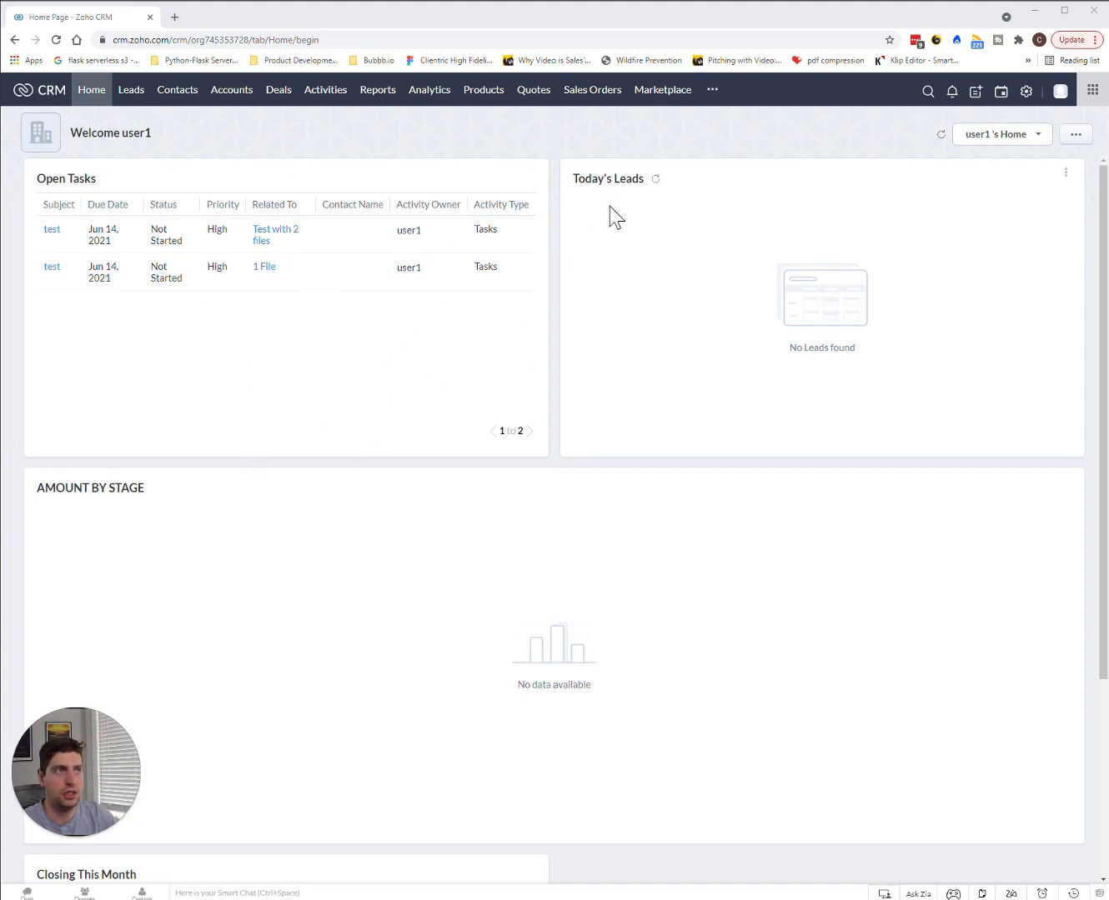
Open Zoho CRM Setup from the gear icon in the top navigation bar
{"action": "left_click", "coordinate": [1026, 92]}
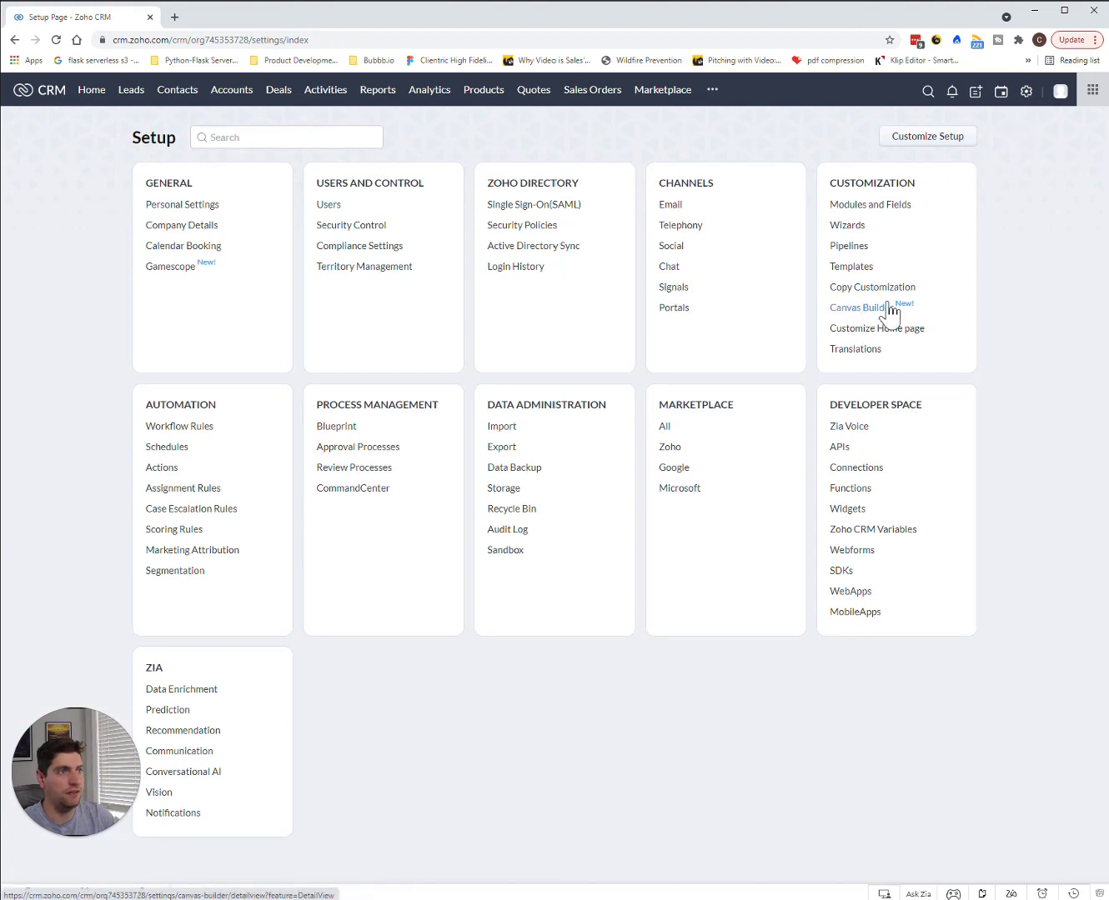
Open Canvas Builder from the Customization section of Setup
{"action": "left_click", "coordinate": [867, 314]}
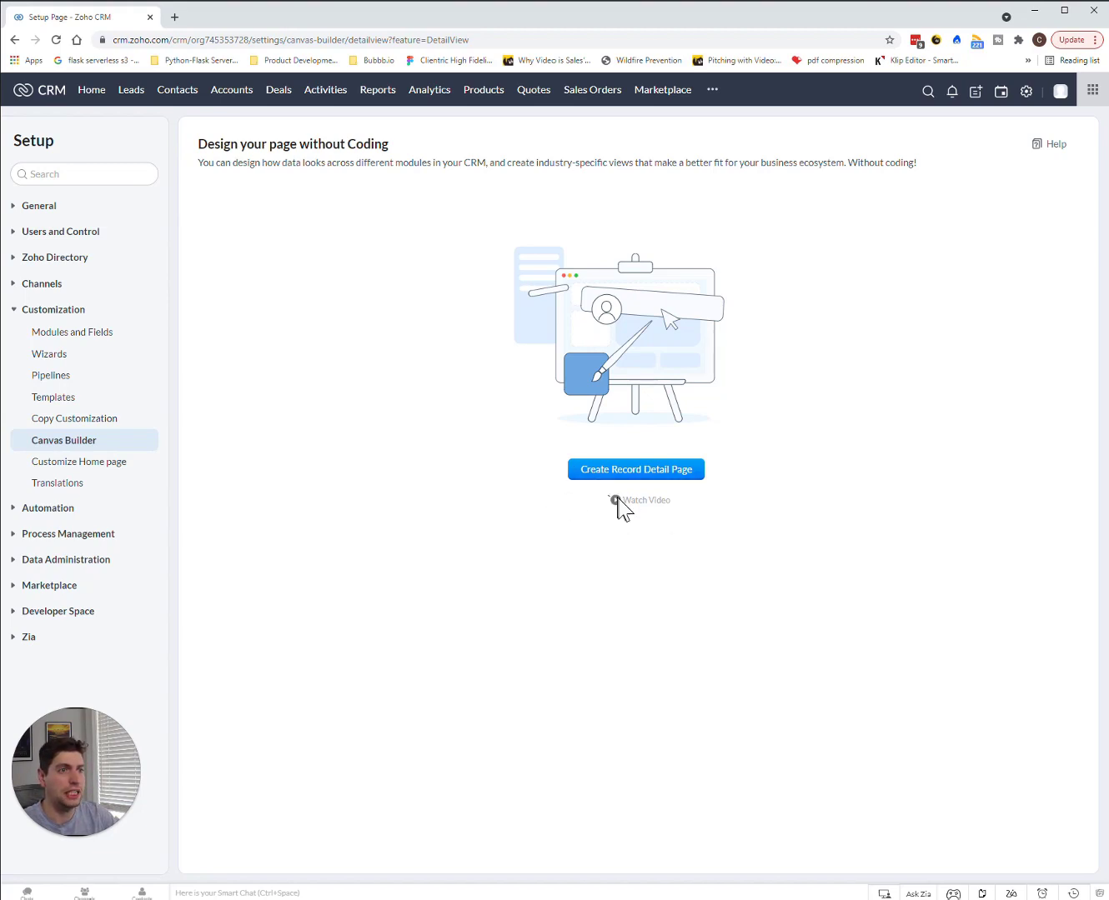
Create a new record detail page for the Leads module using the Standard layout
{"action": "left_click", "coordinate": [615, 471]}
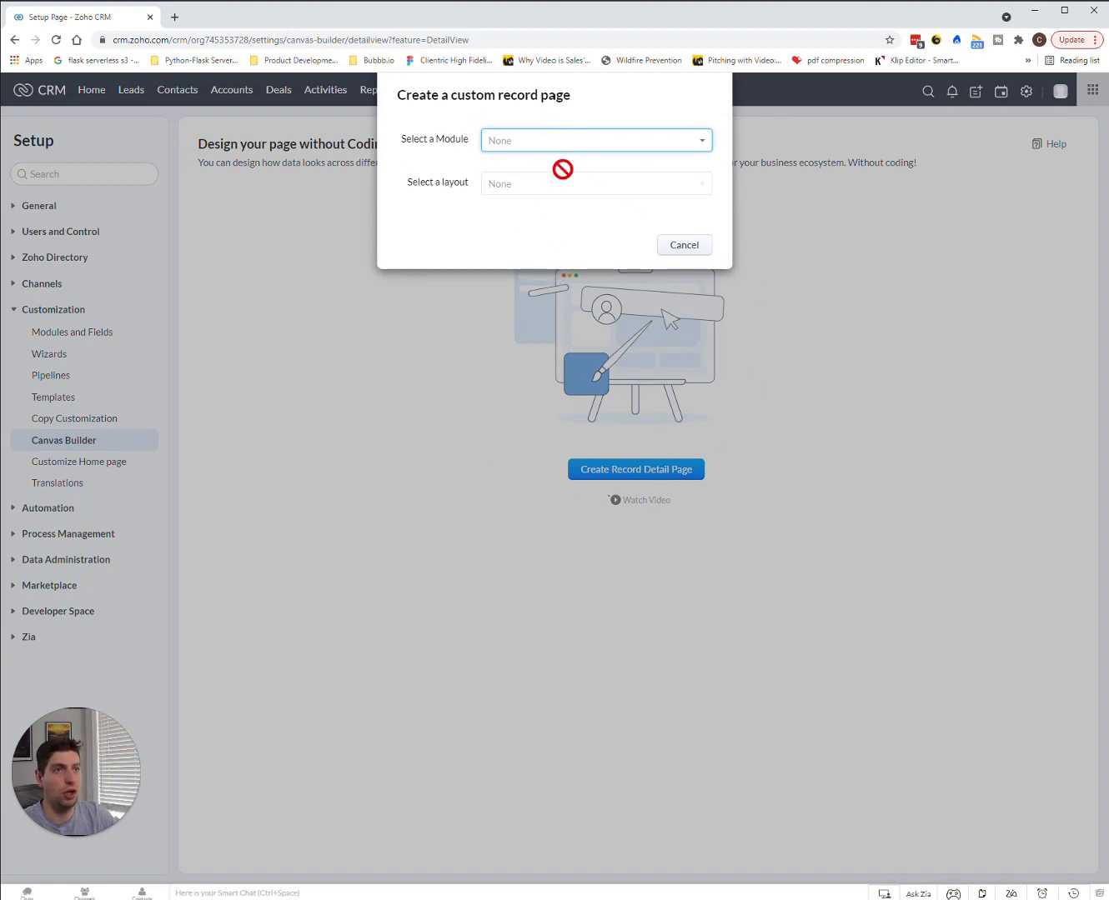
{"action": "left_click", "coordinate": [574, 146]}
{"action": "scroll", "coordinate": [565, 243], "scroll_direction": "down", "scroll_amount": 5}
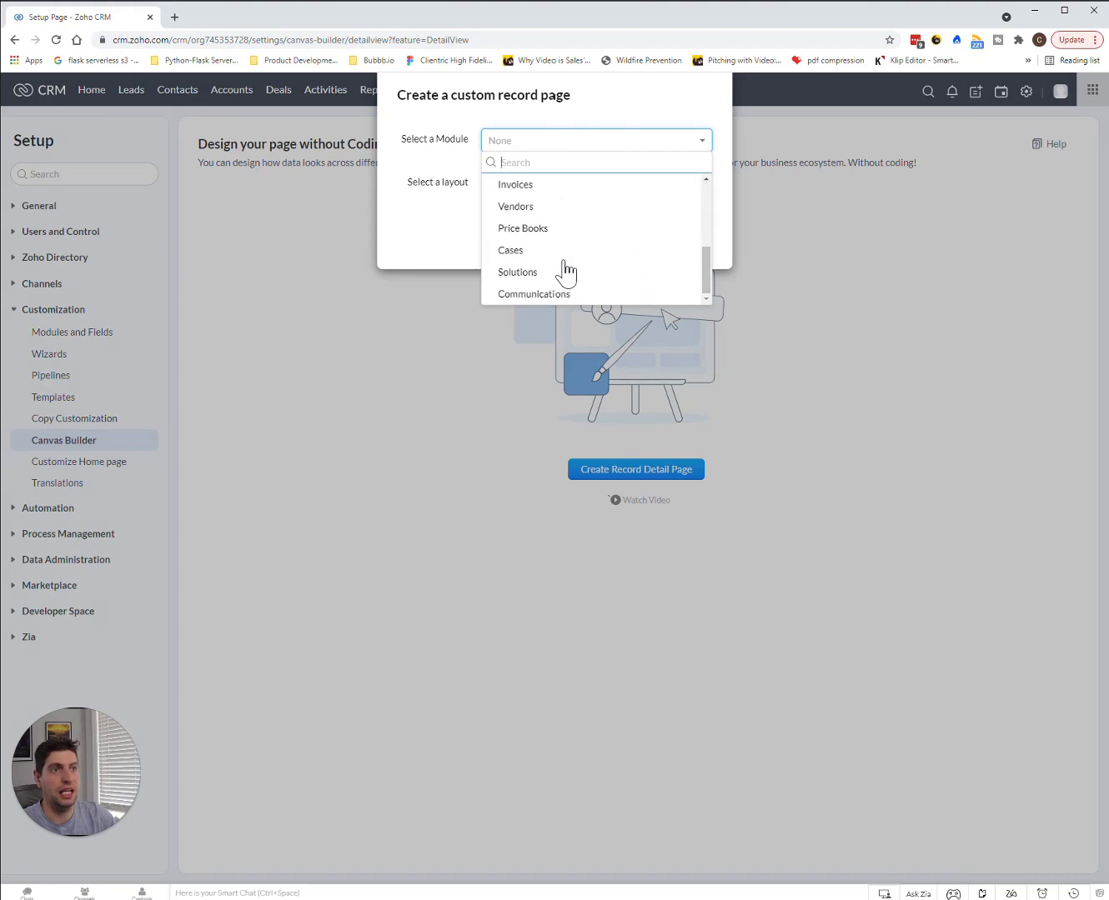
{"action": "scroll", "coordinate": [564, 239], "scroll_direction": "up", "scroll_amount": 5}
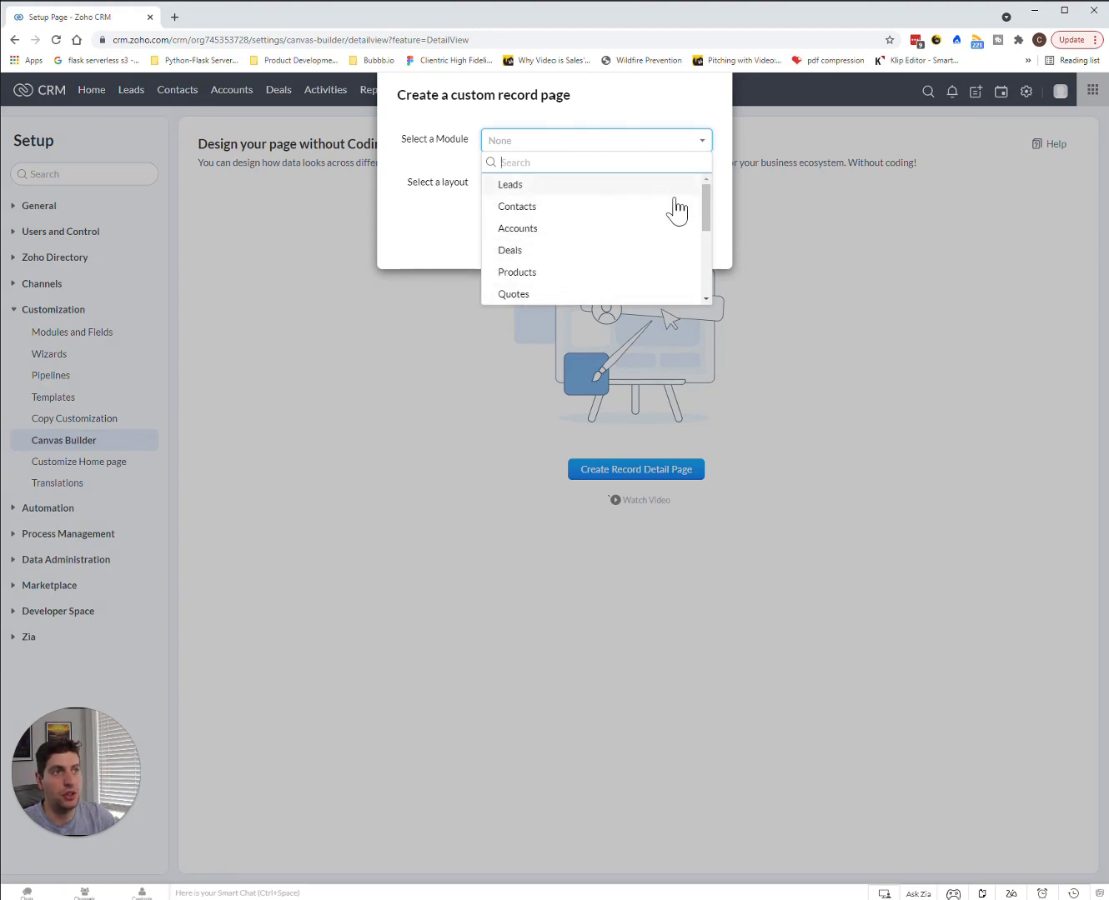
{"action": "left_click_drag", "start_coordinate": [702, 201], "coordinate": [701, 304]}
{"action": "left_click", "coordinate": [441, 181]}
{"action": "left_click", "coordinate": [539, 144]}
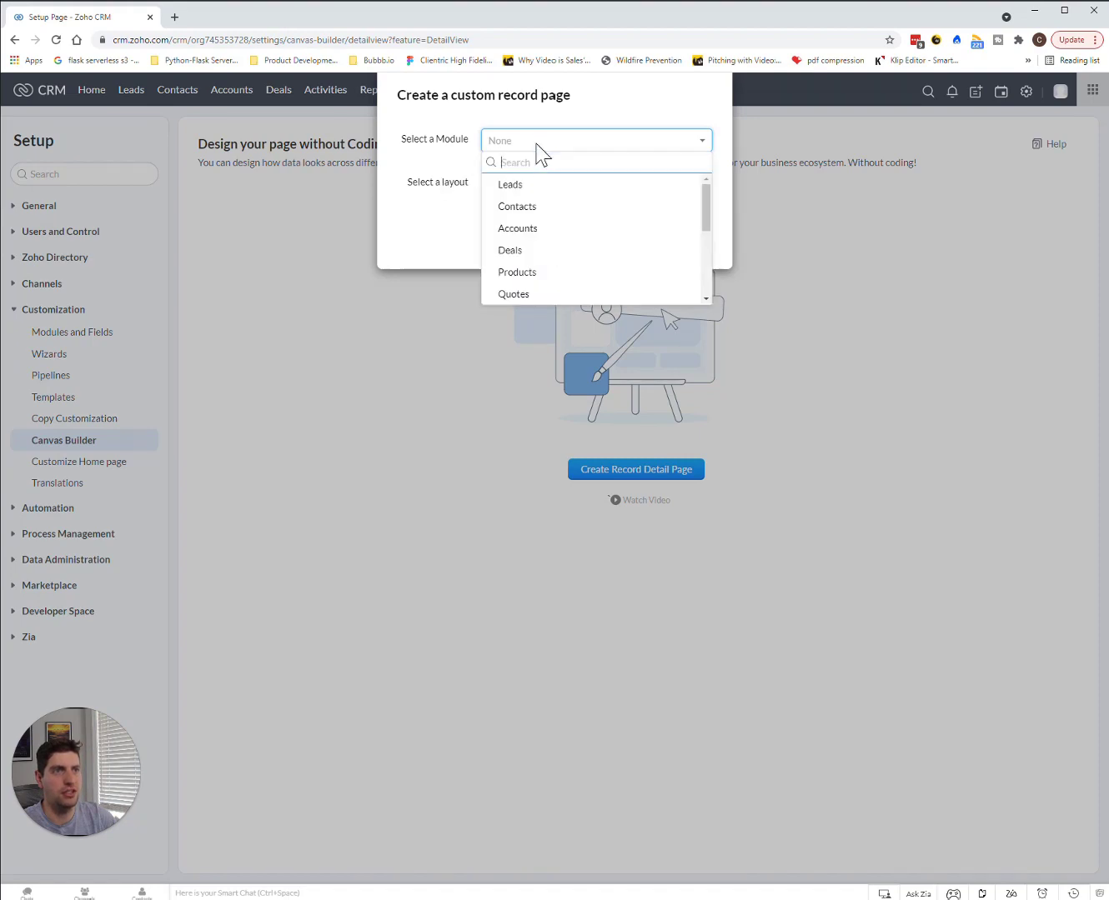
{"action": "left_click", "coordinate": [518, 189]}
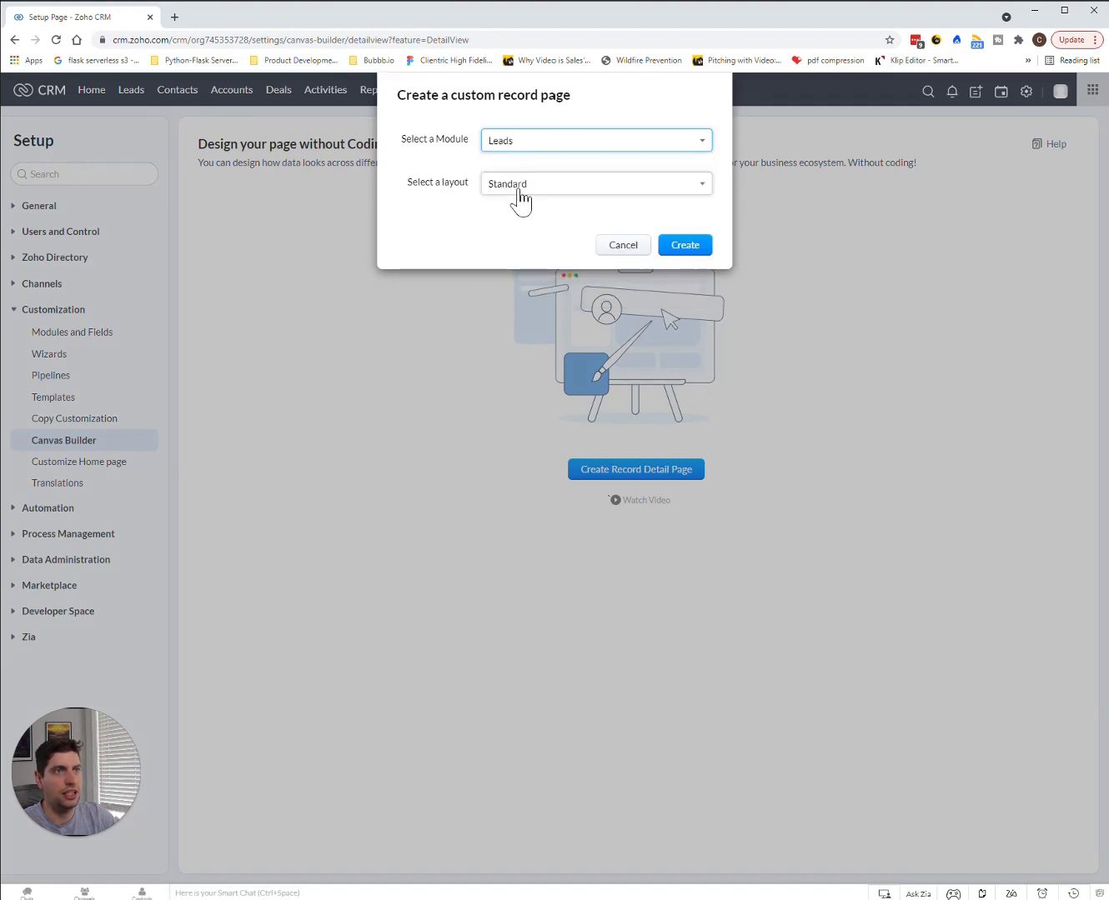
{"action": "left_click", "coordinate": [516, 190]}
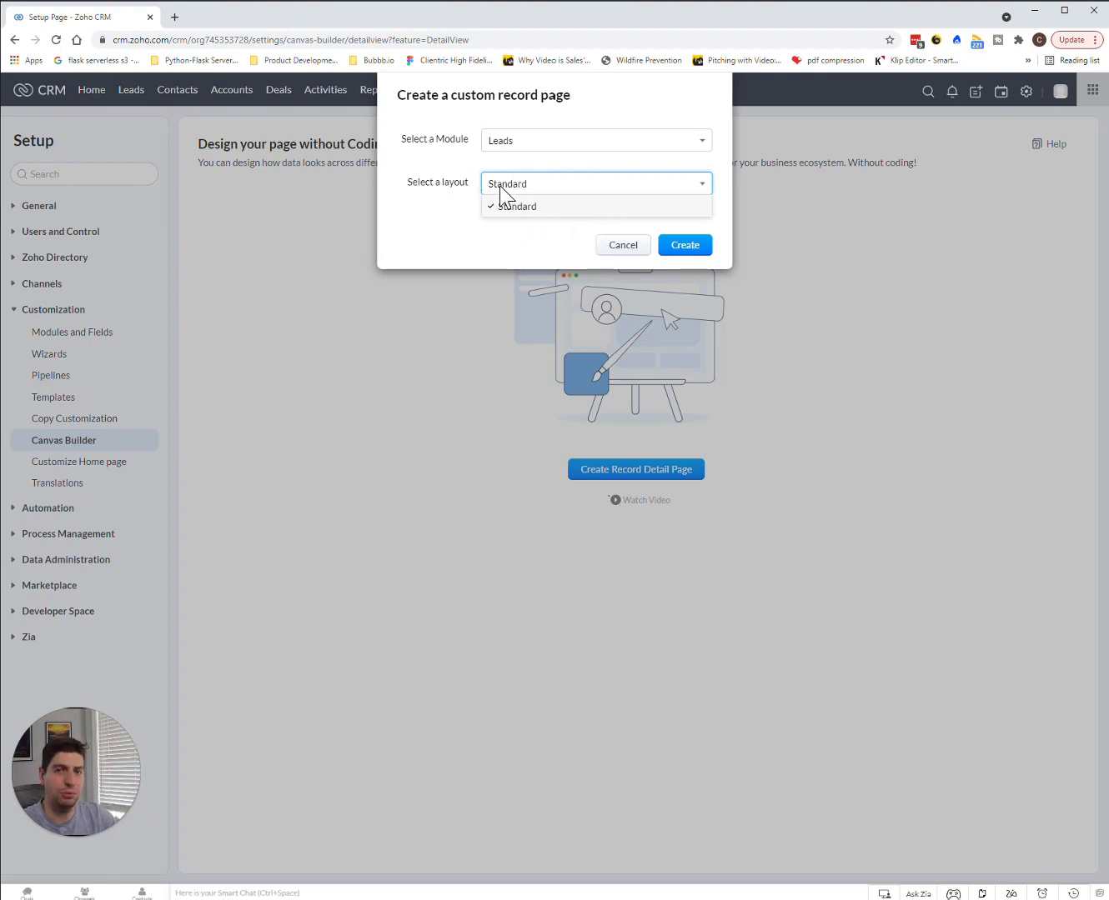
{"action": "left_click", "coordinate": [679, 238]}
{"action": "left_click", "coordinate": [682, 249]}
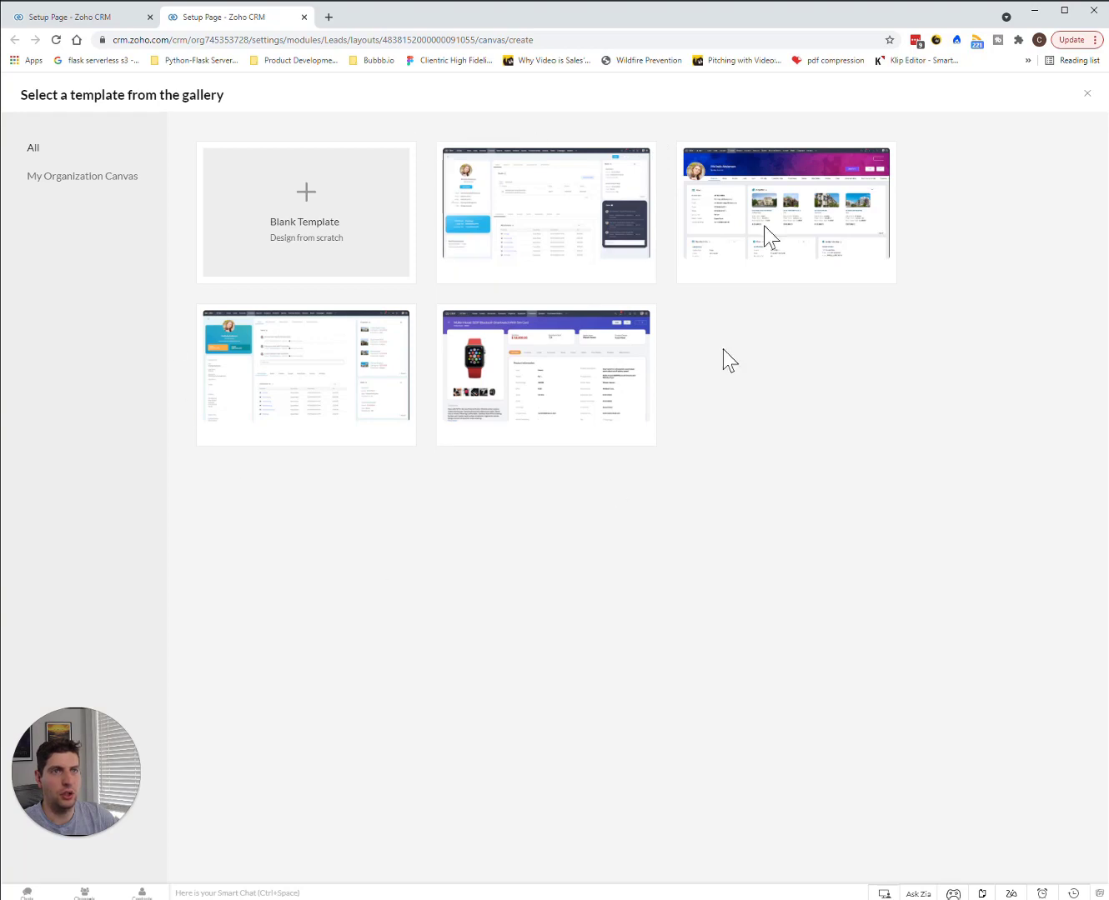
Zoom in to compare the gallery templates, then restore the page zoom to 100%
{"action": "mouse_move", "coordinate": [498, 185]}
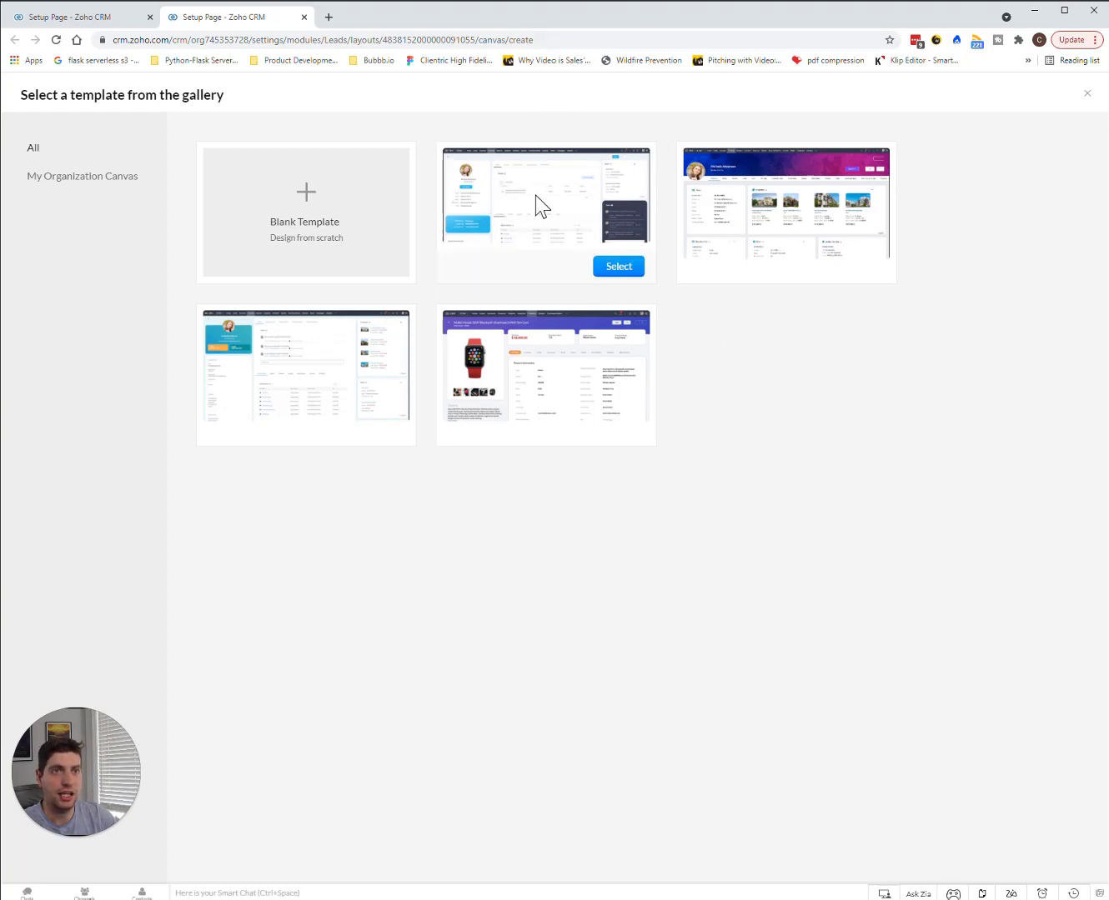
{"action": "mouse_move", "coordinate": [320, 375]}
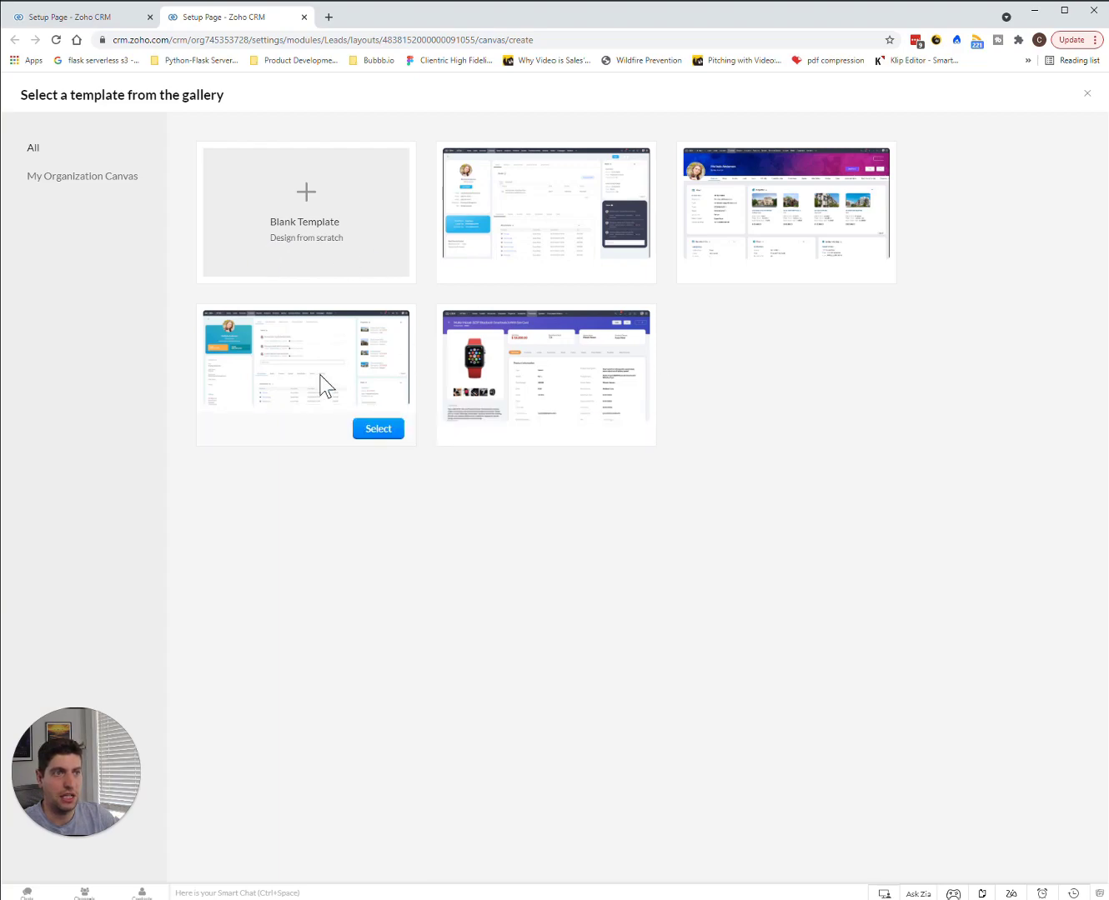
{"action": "key", "text": "ctrl+plus"}
{"action": "key", "text": "ctrl+plus"}
{"action": "key", "text": "ctrl+plus"}
{"action": "key", "text": "ctrl+plus"}
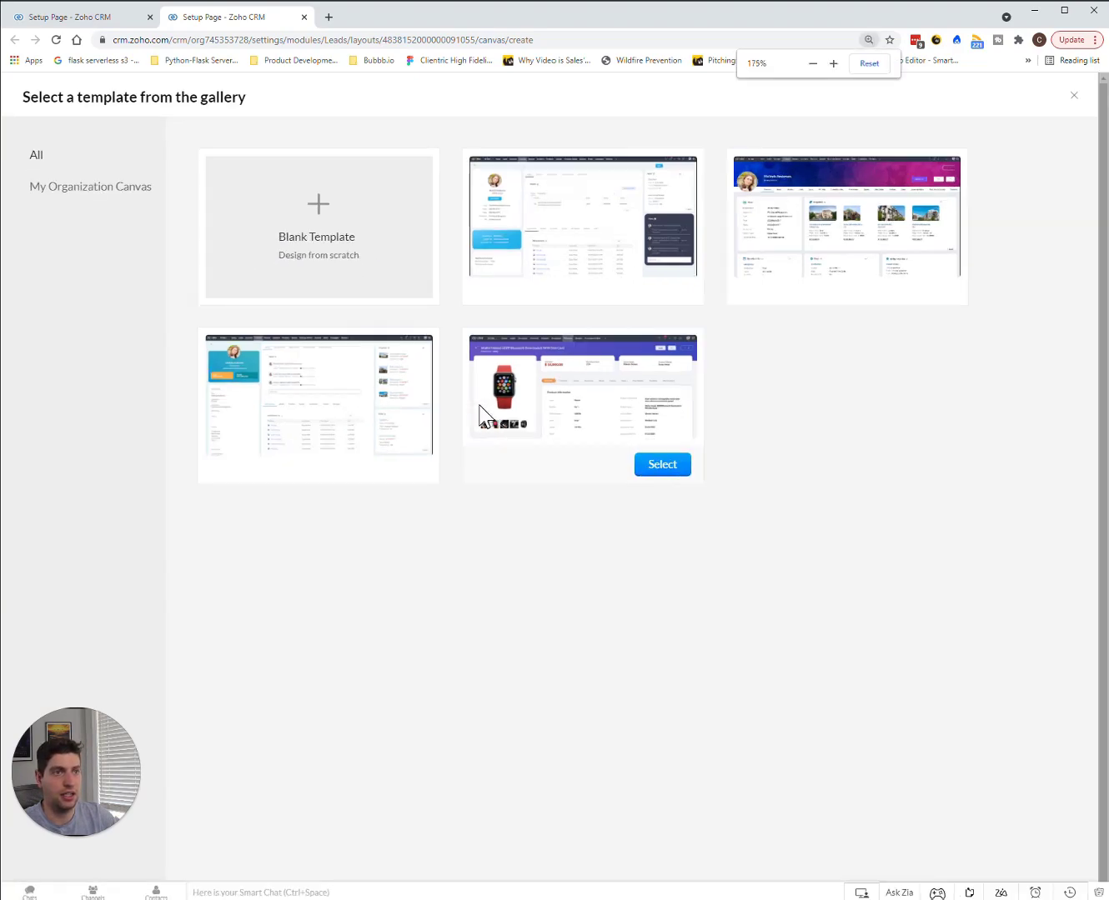
{"action": "scroll", "coordinate": [481, 417], "scroll_direction": "down", "scroll_amount": 2}
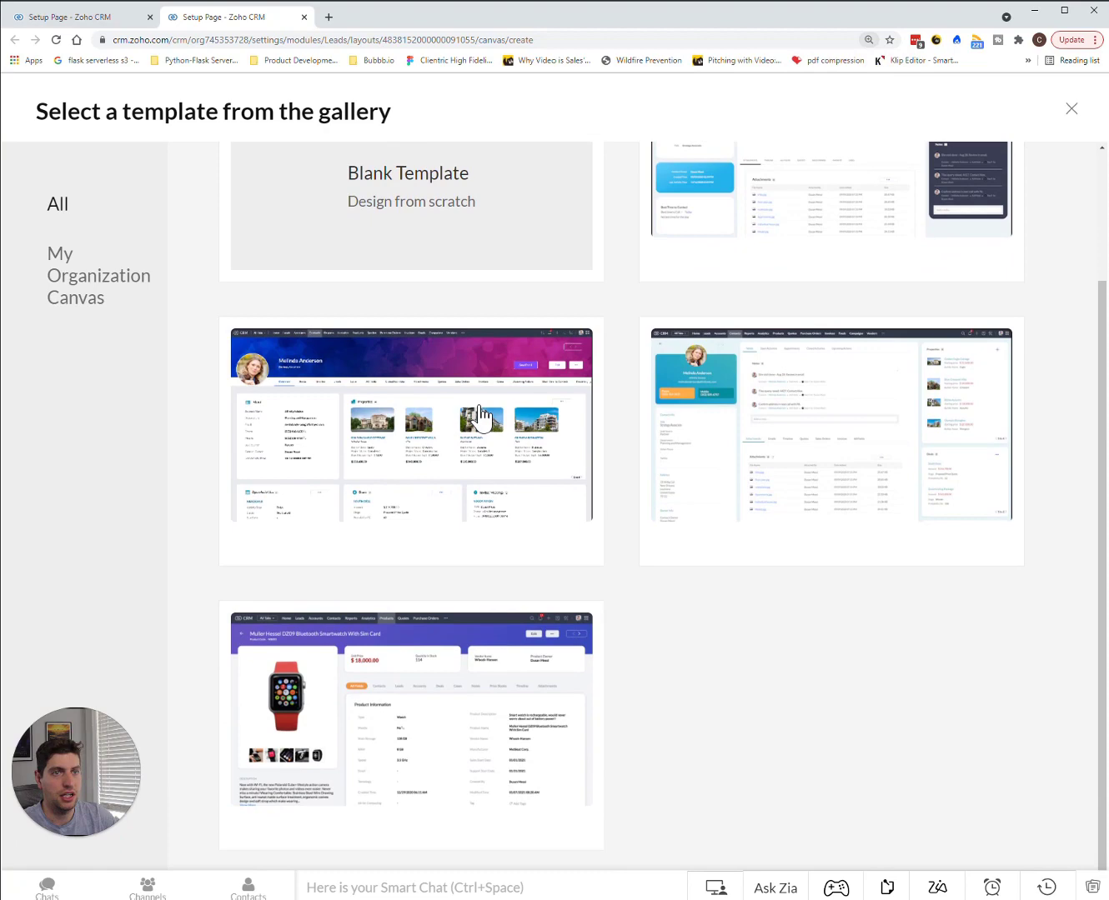
{"action": "mouse_move", "coordinate": [309, 427]}
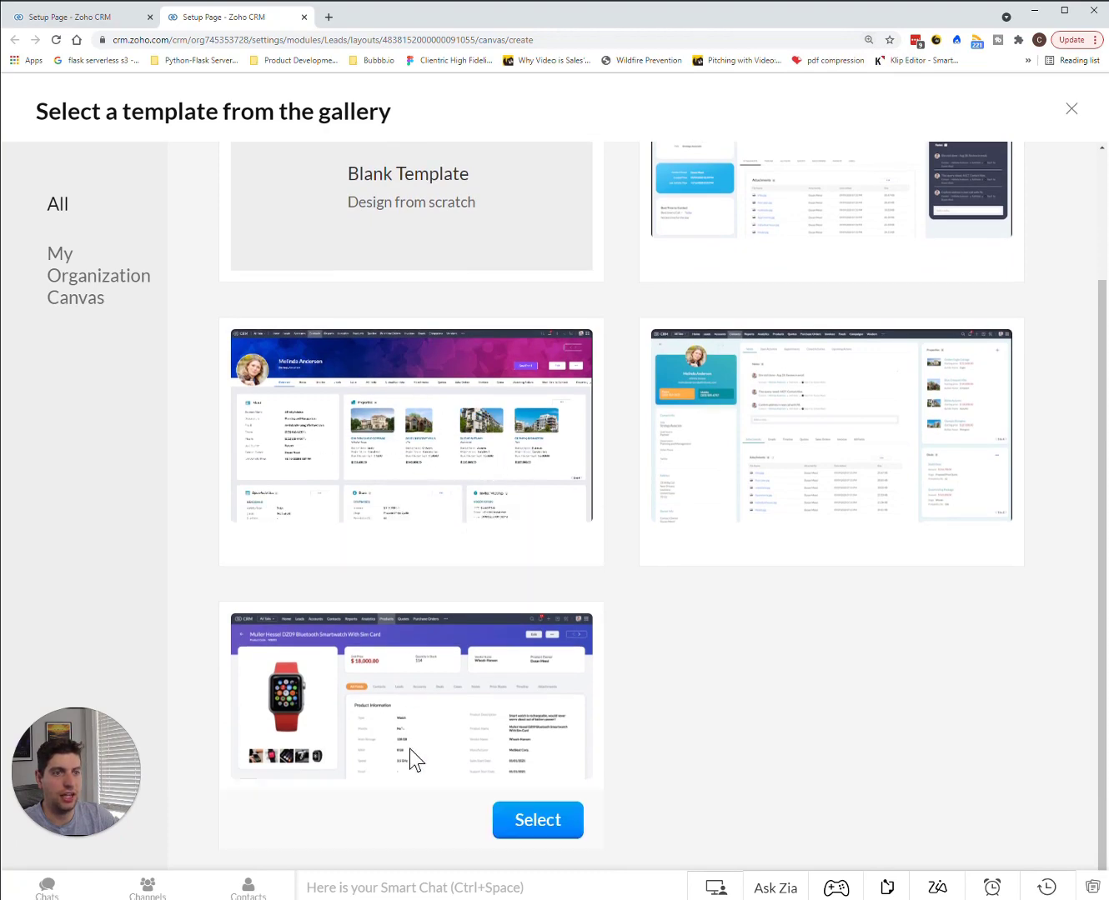
{"action": "mouse_move", "coordinate": [856, 460]}
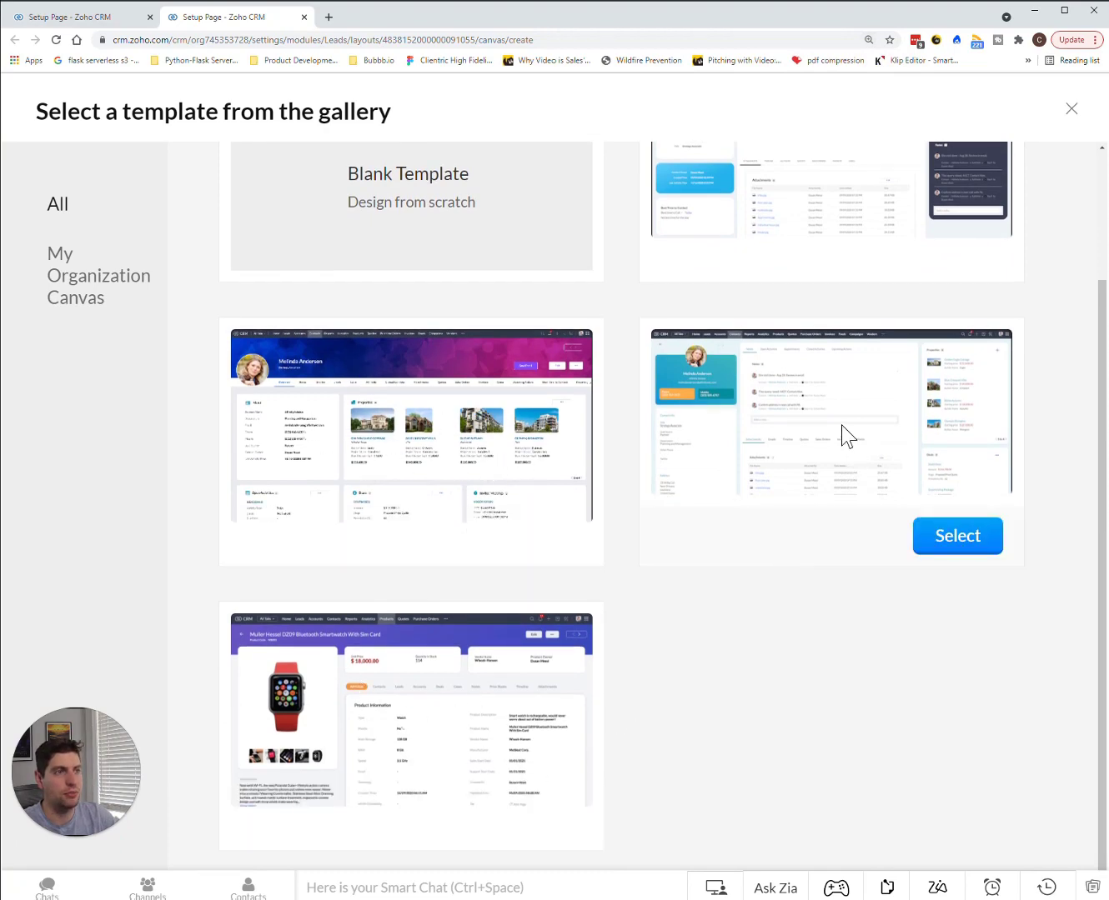
{"action": "scroll", "coordinate": [842, 439], "scroll_direction": "up", "scroll_amount": 2}
{"action": "key", "text": "ctrl+minus"}
{"action": "key", "text": "ctrl+minus"}
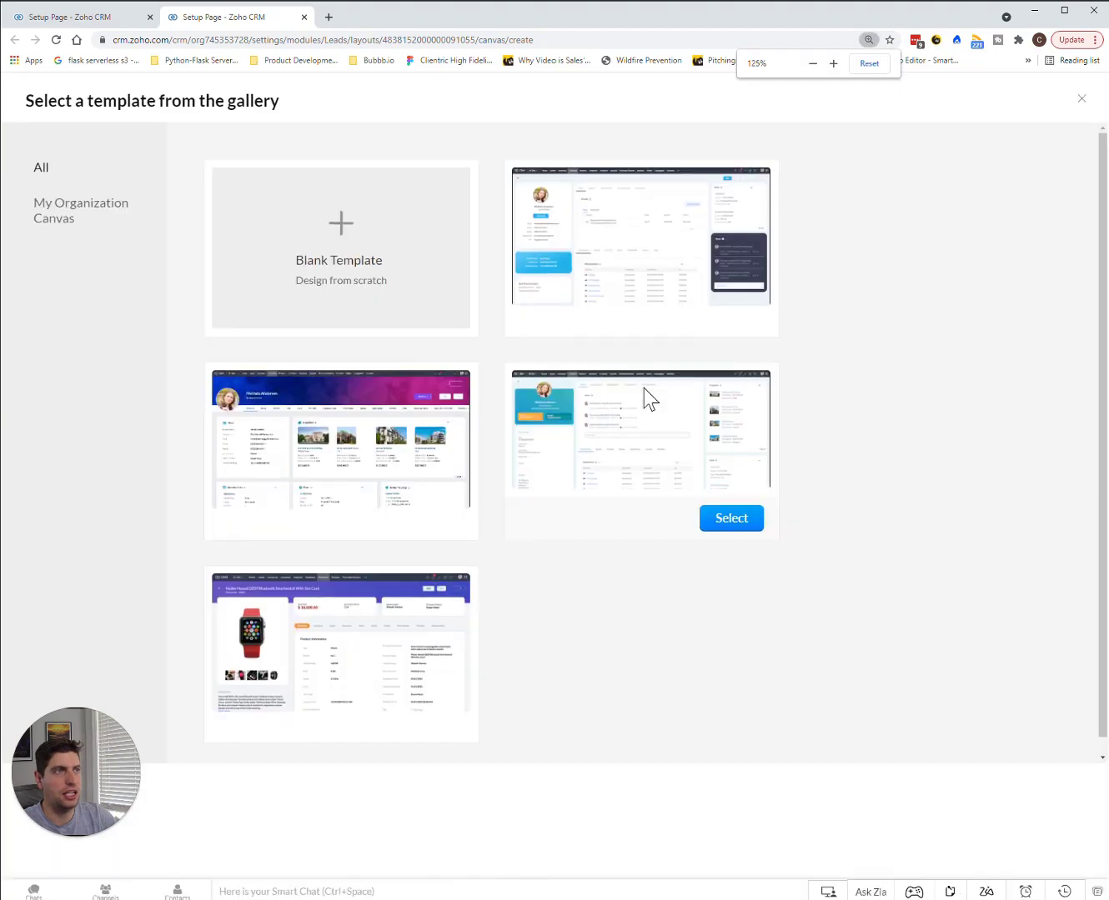
{"action": "key", "text": "ctrl+minus"}
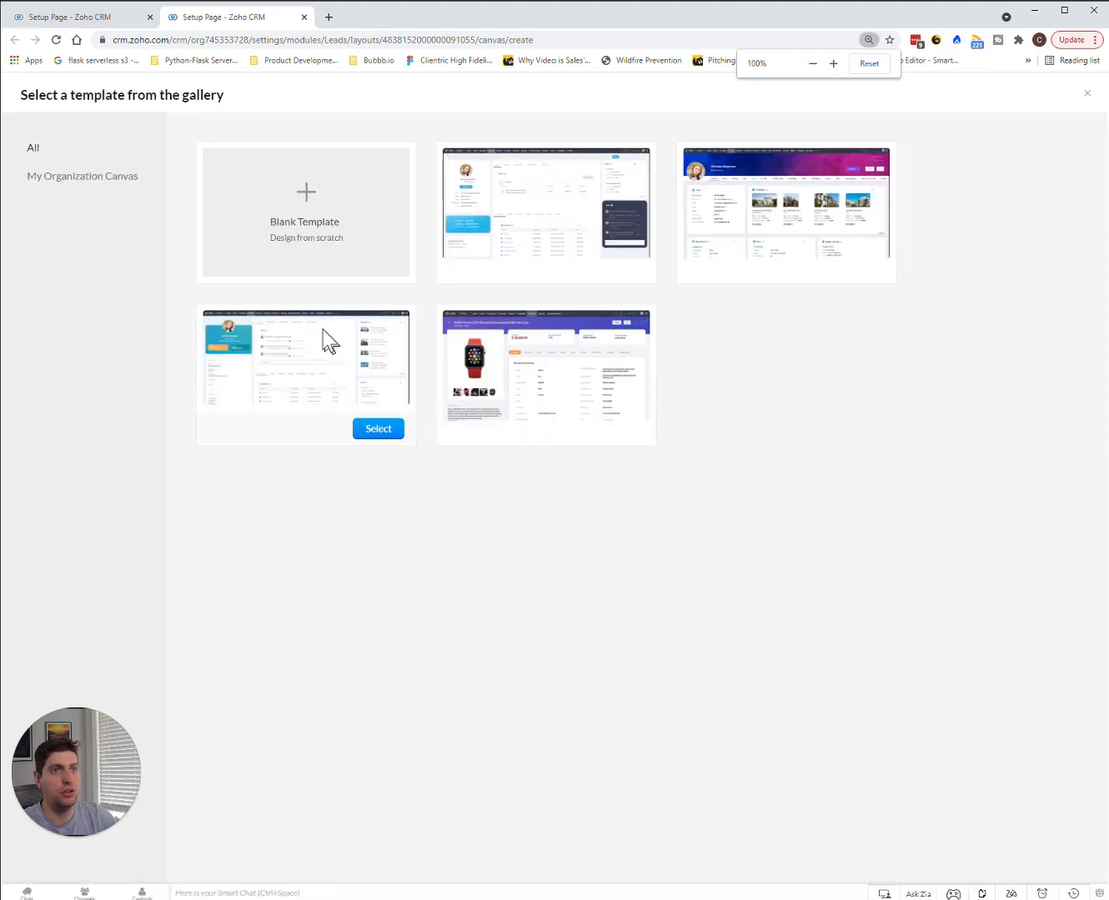
Filter by My Organization Canvas, return to All, and pick the purple gradient-header template
{"action": "left_click", "coordinate": [69, 177]}
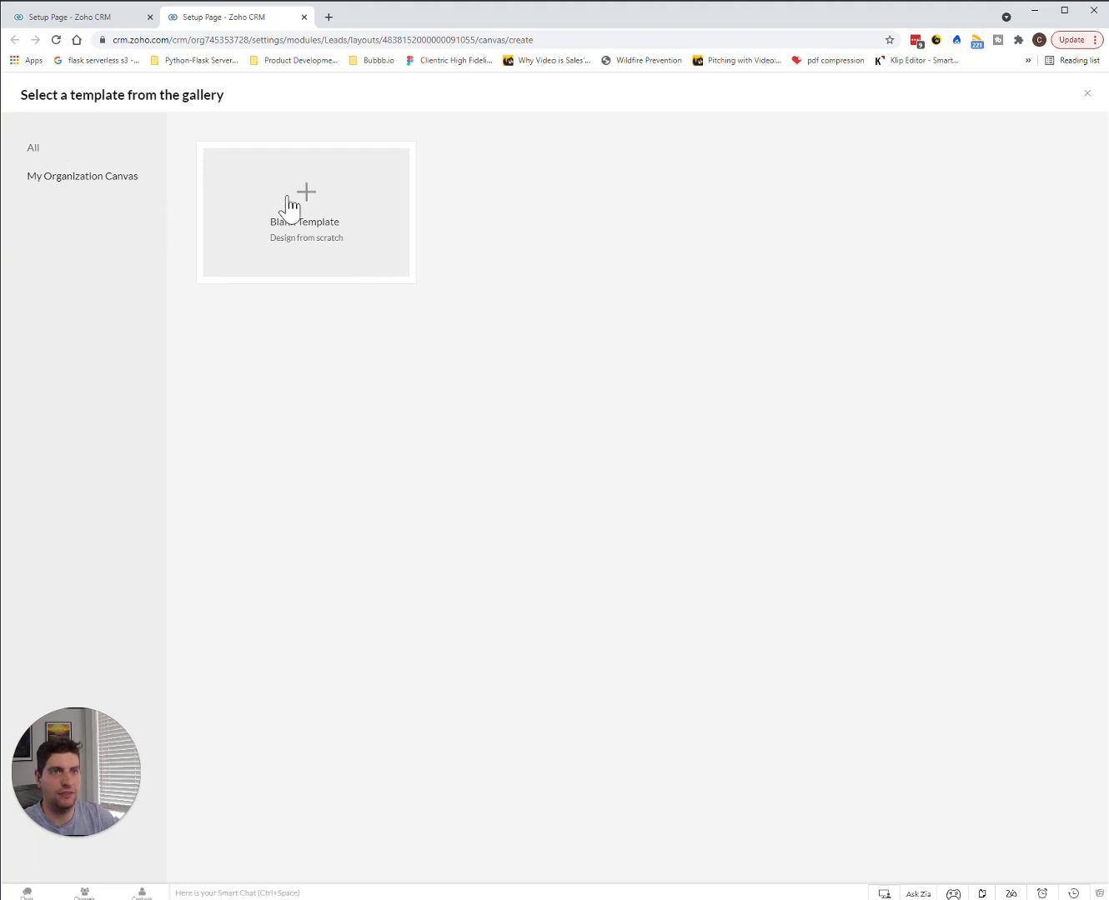
{"action": "left_click", "coordinate": [34, 148]}
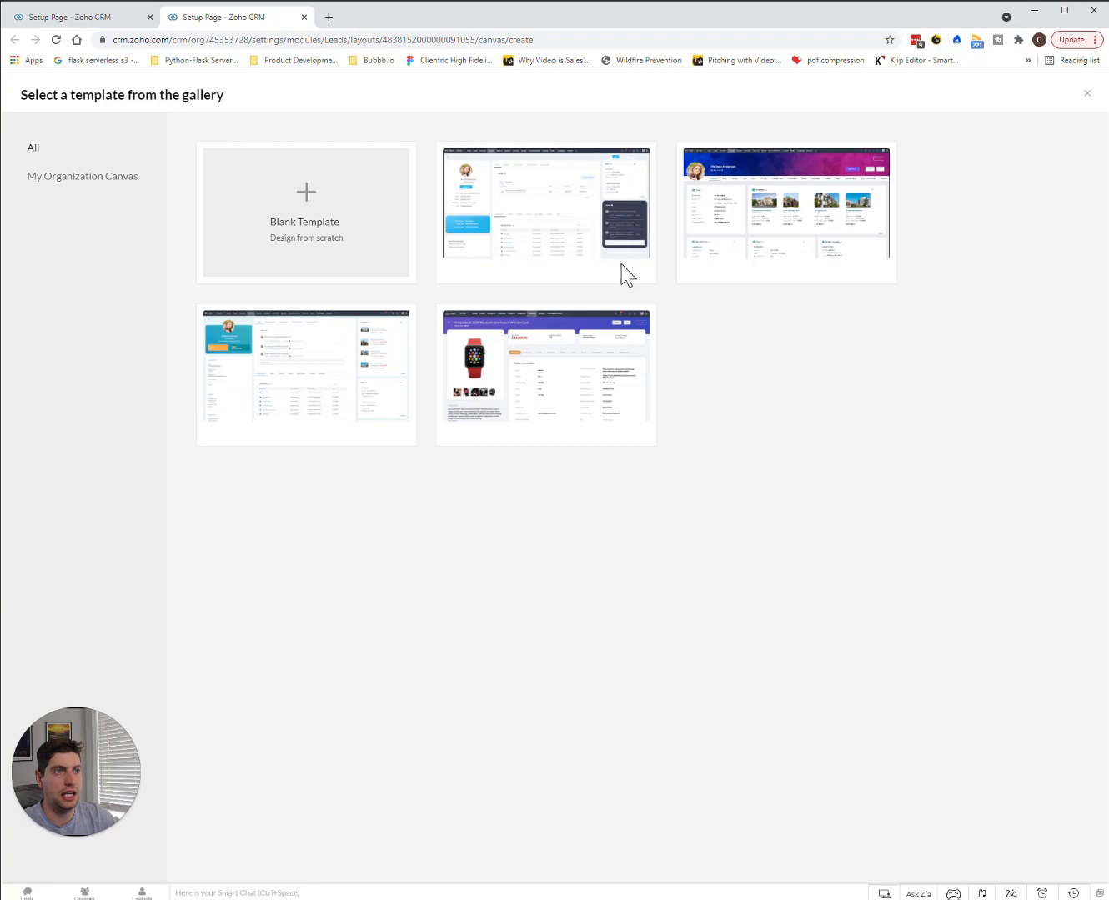
{"action": "mouse_move", "coordinate": [788, 258]}
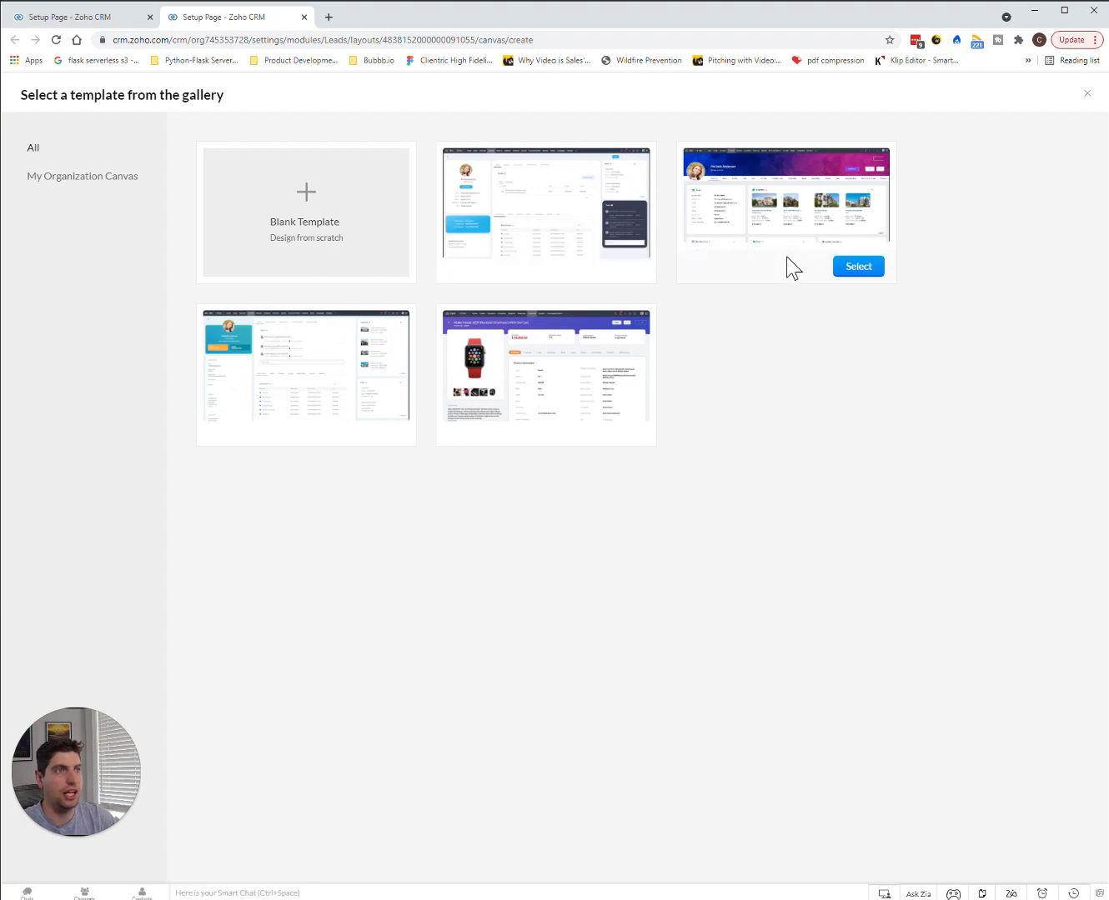
{"action": "left_click", "coordinate": [860, 268]}
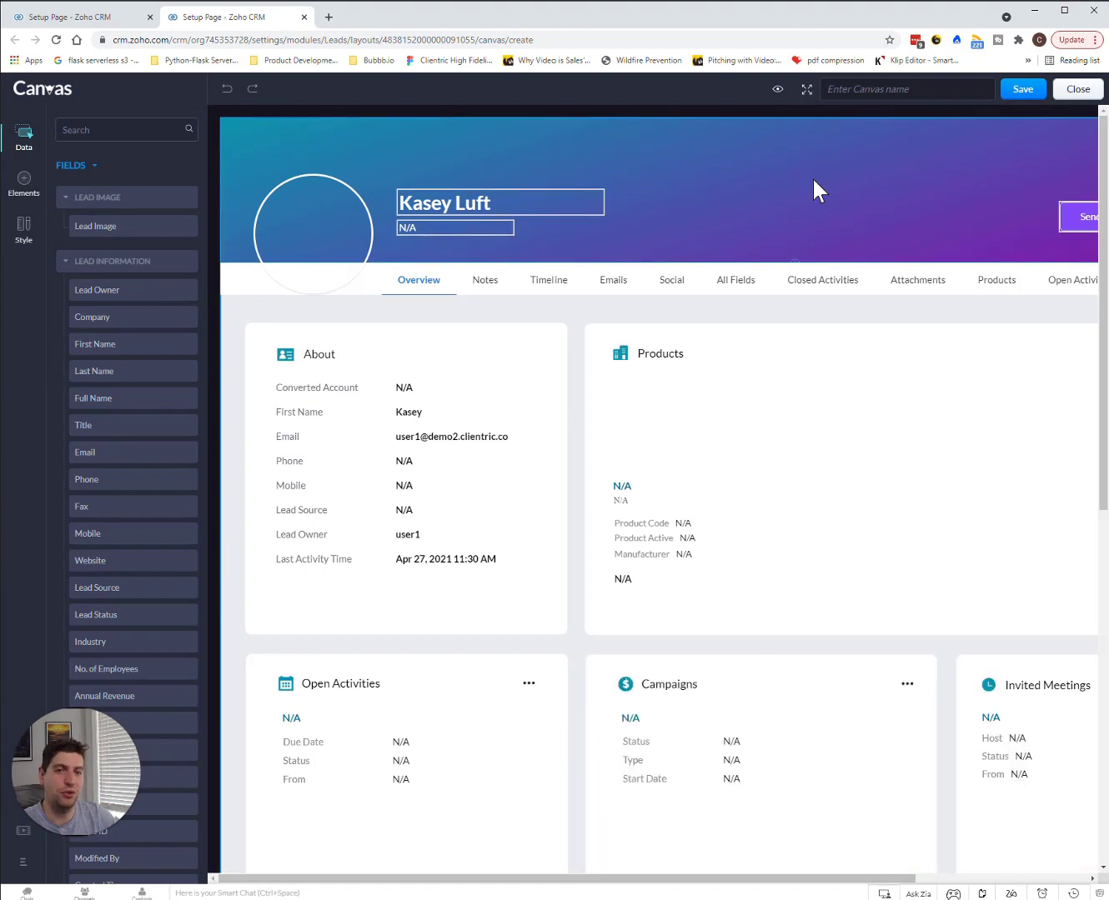
{"action": "key", "text": "ctrl+minus"}
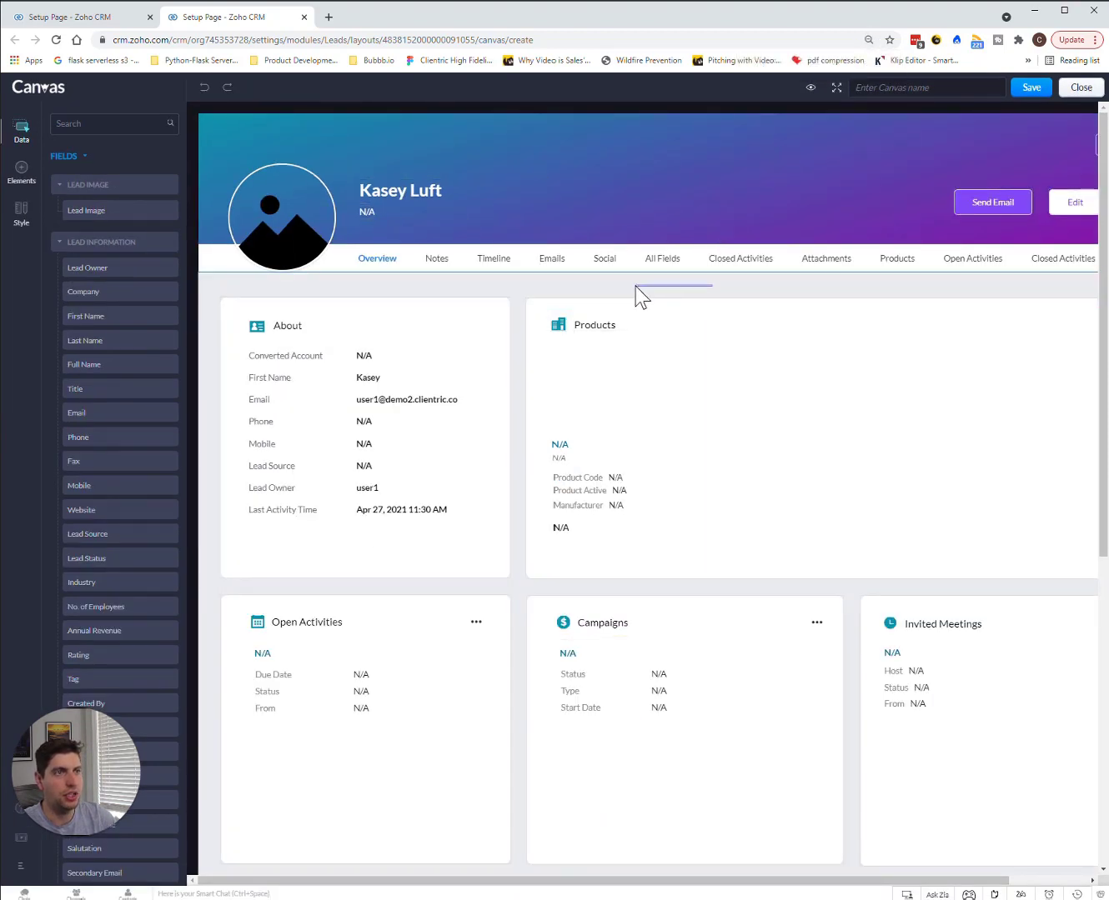
{"action": "left_click", "coordinate": [430, 265]}
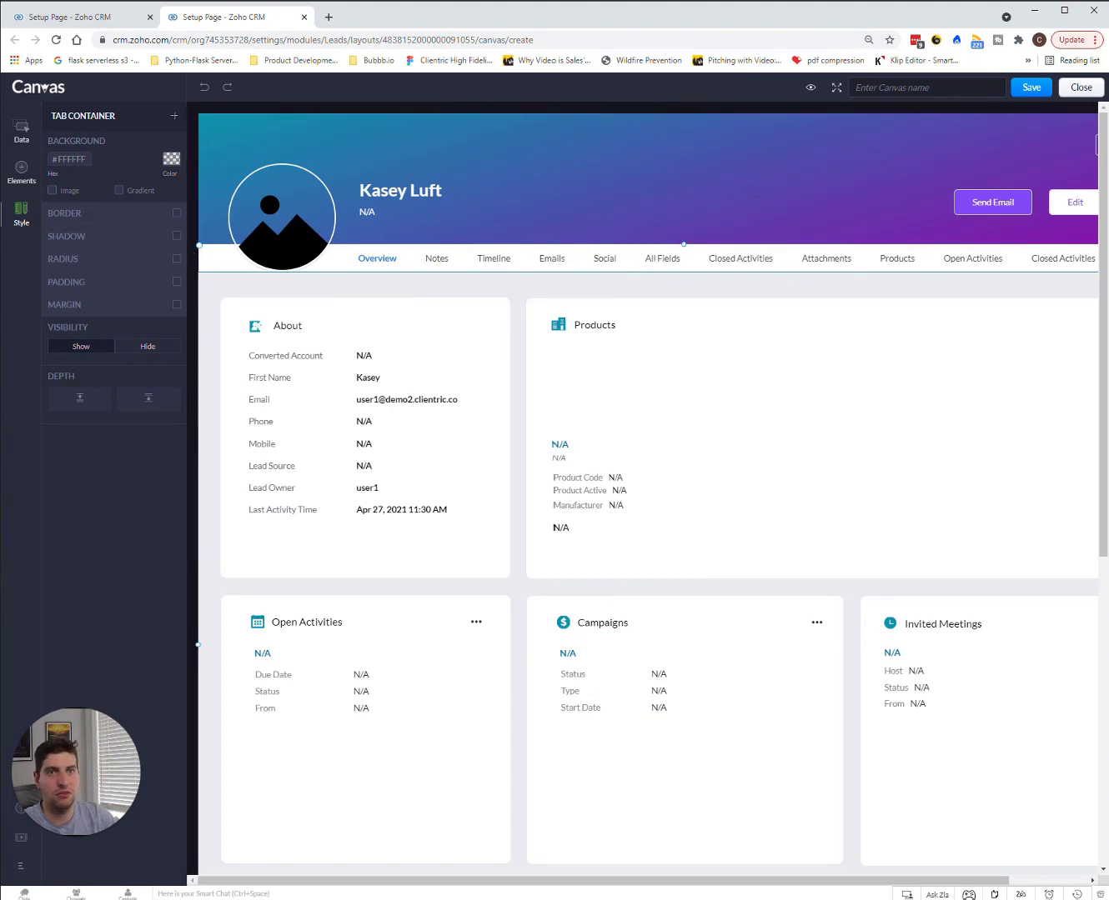
{"action": "left_click", "coordinate": [350, 654]}
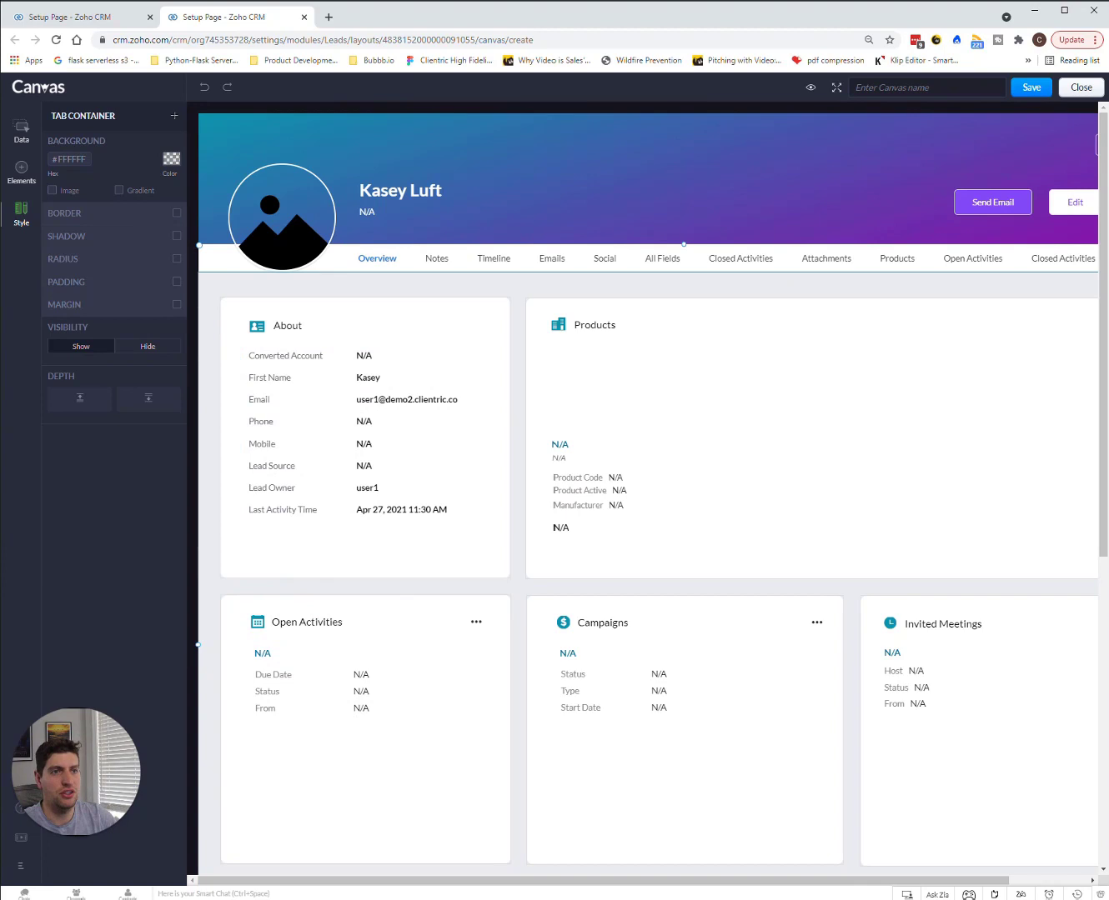
{"action": "left_click", "coordinate": [619, 444]}
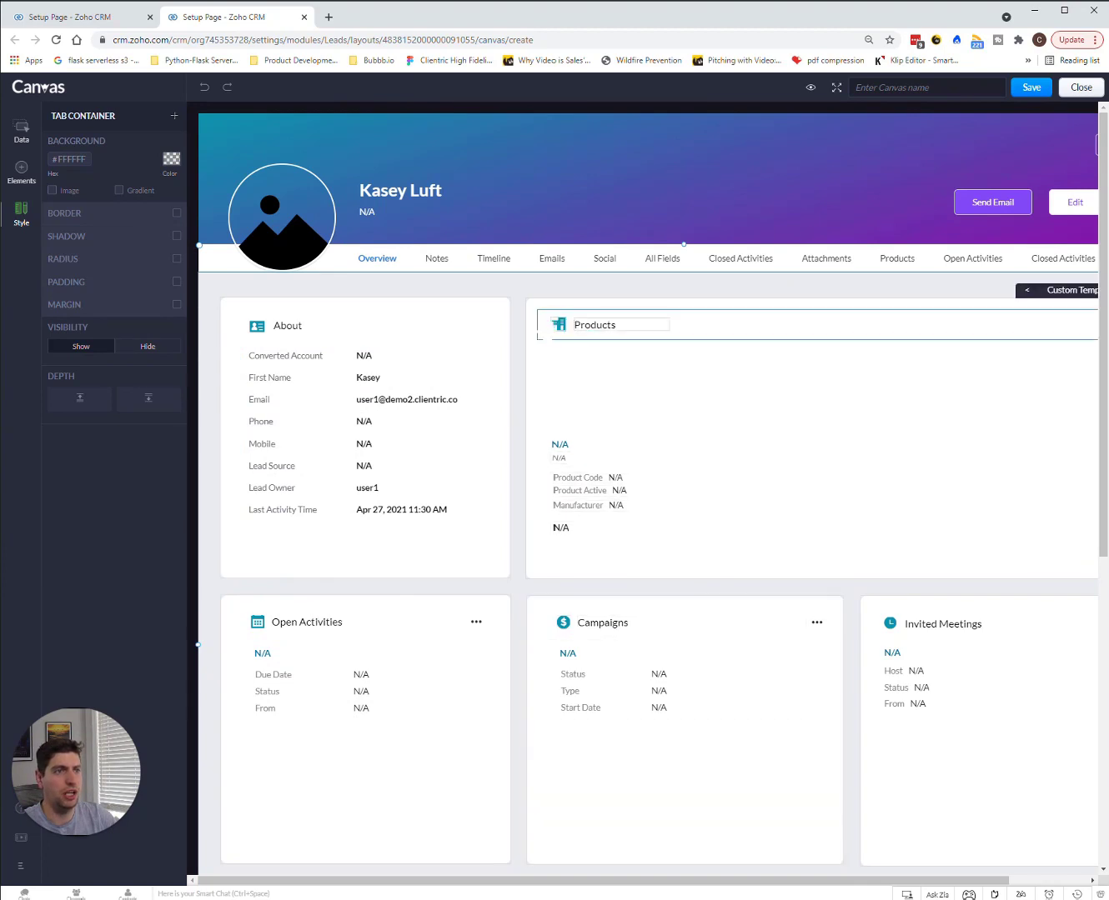
{"action": "left_click", "coordinate": [21, 133]}
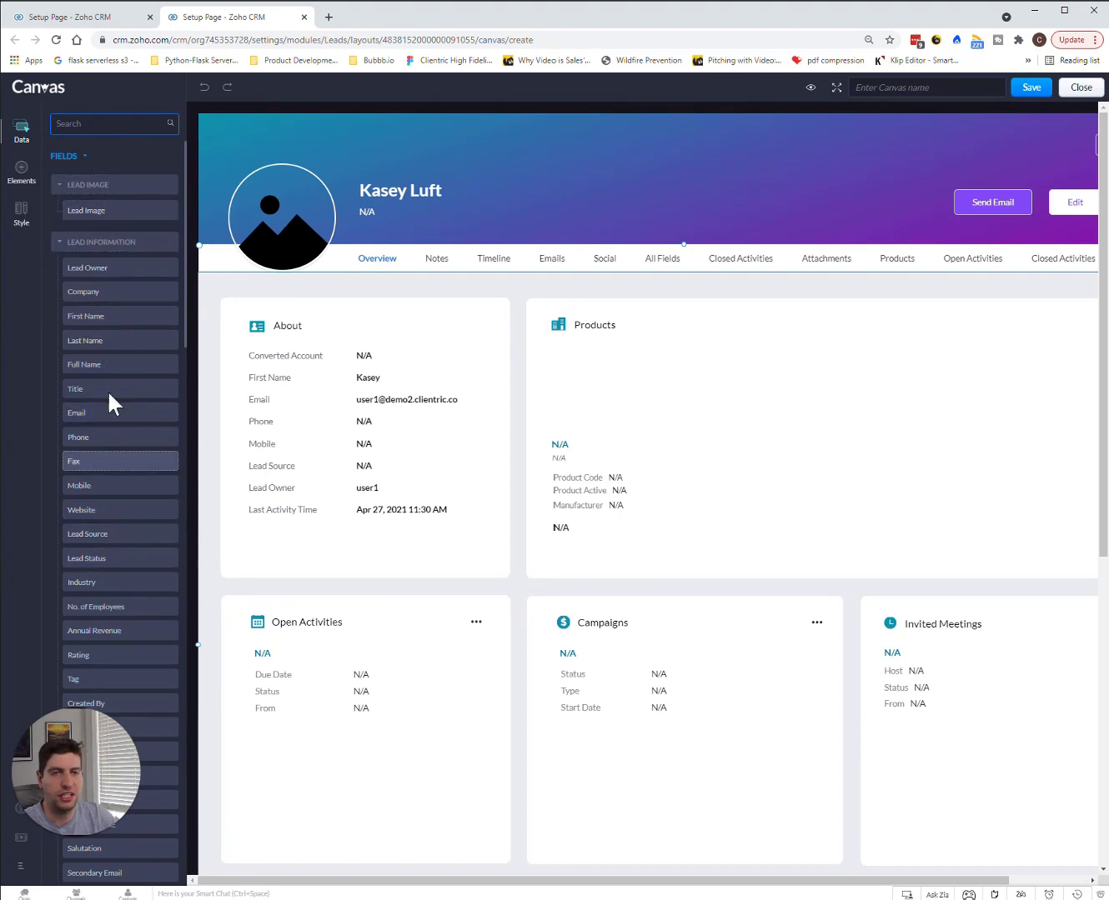
{"action": "left_click_drag", "start_coordinate": [101, 333], "coordinate": [642, 370]}
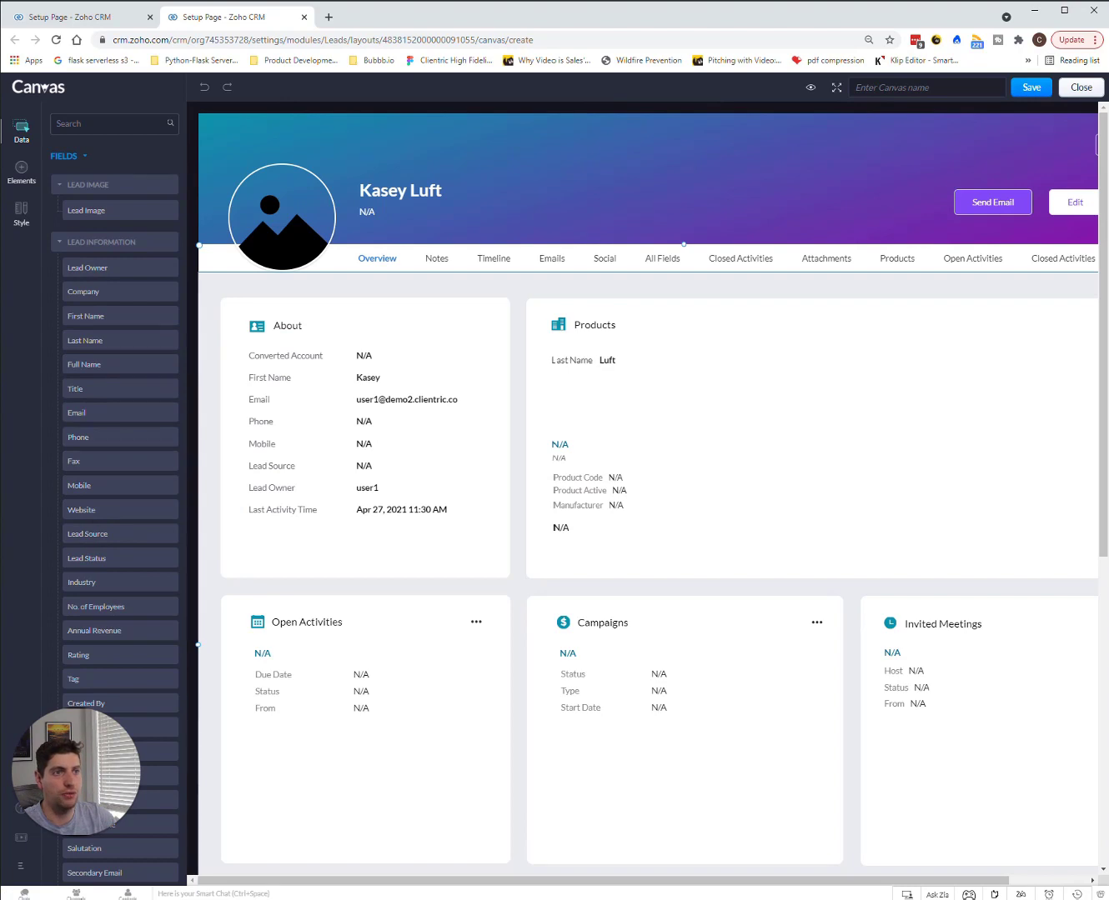
{"action": "left_click", "coordinate": [584, 323]}
{"action": "left_click", "coordinate": [585, 324]}
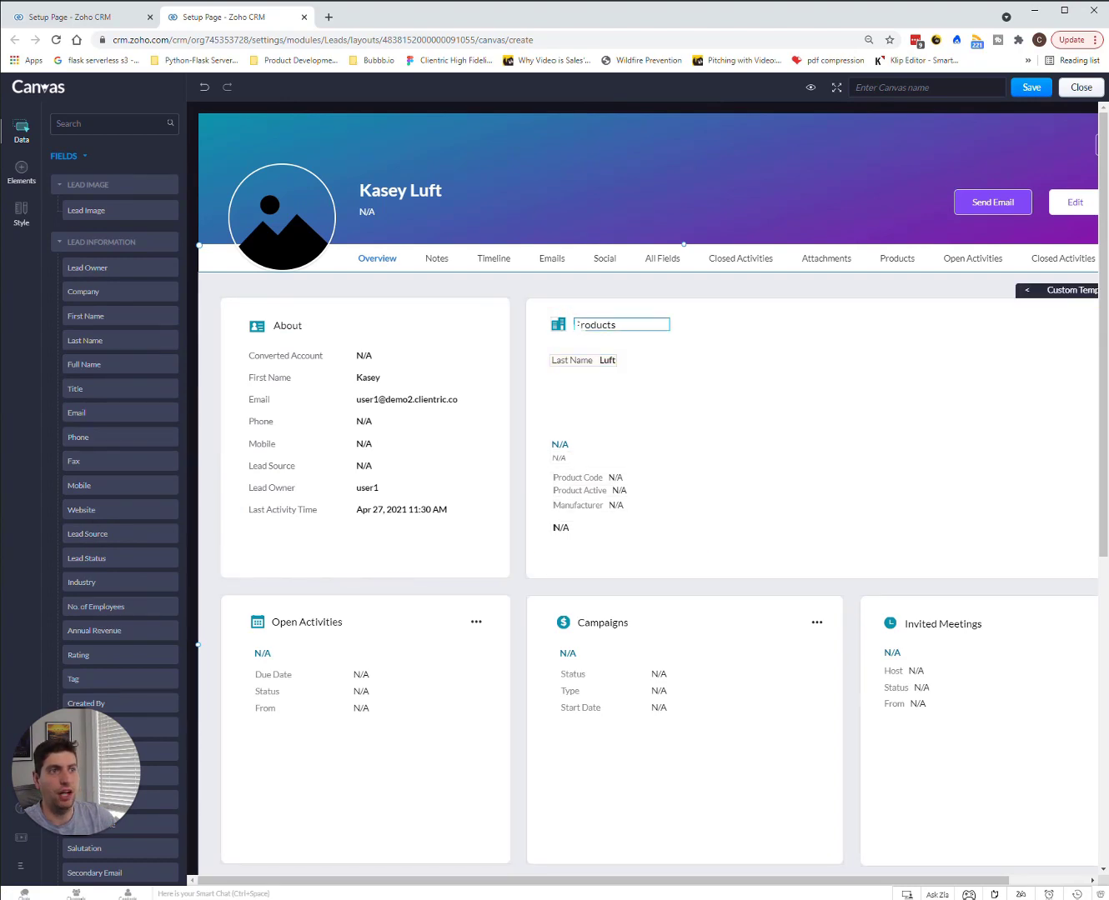
{"action": "left_click", "coordinate": [588, 359]}
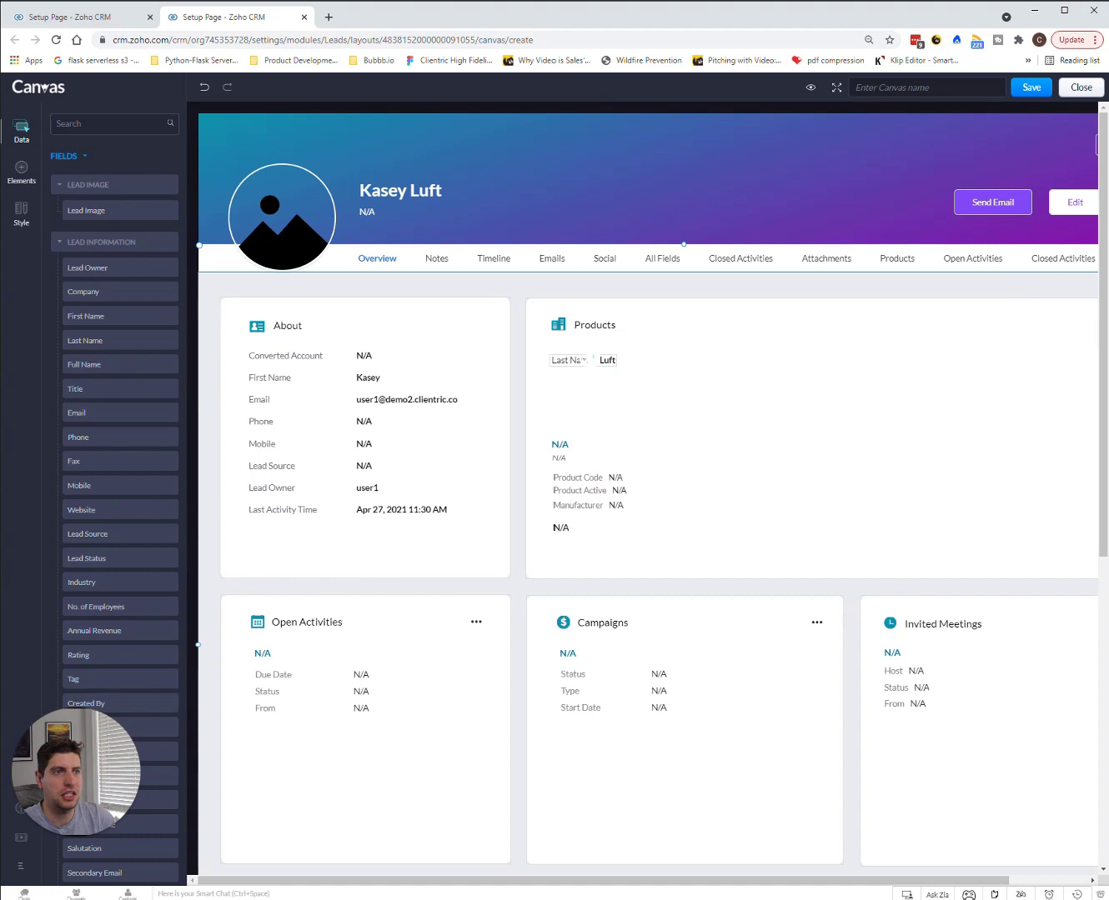
{"action": "left_click", "coordinate": [587, 360]}
{"action": "key", "text": "Delete"}
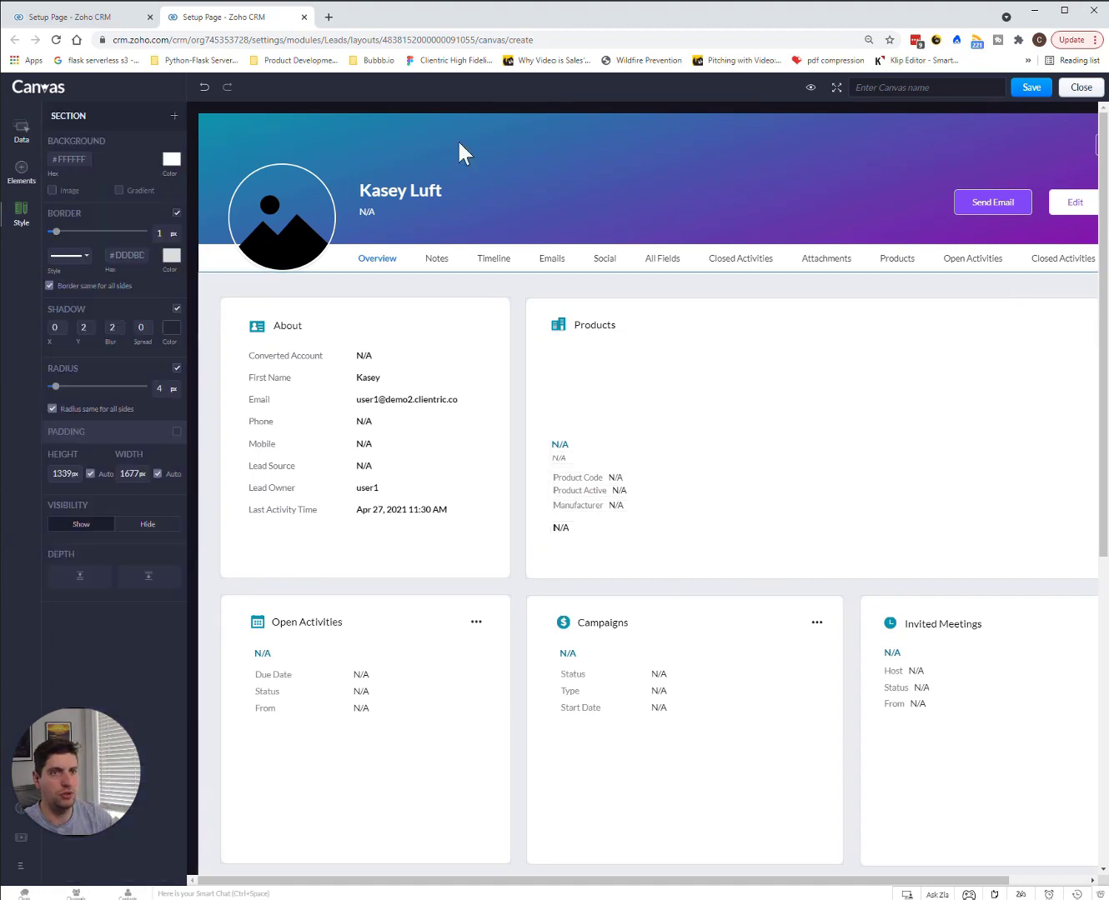
{"action": "left_click", "coordinate": [22, 129]}
{"action": "scroll", "coordinate": [109, 369], "scroll_direction": "down", "scroll_amount": 3}
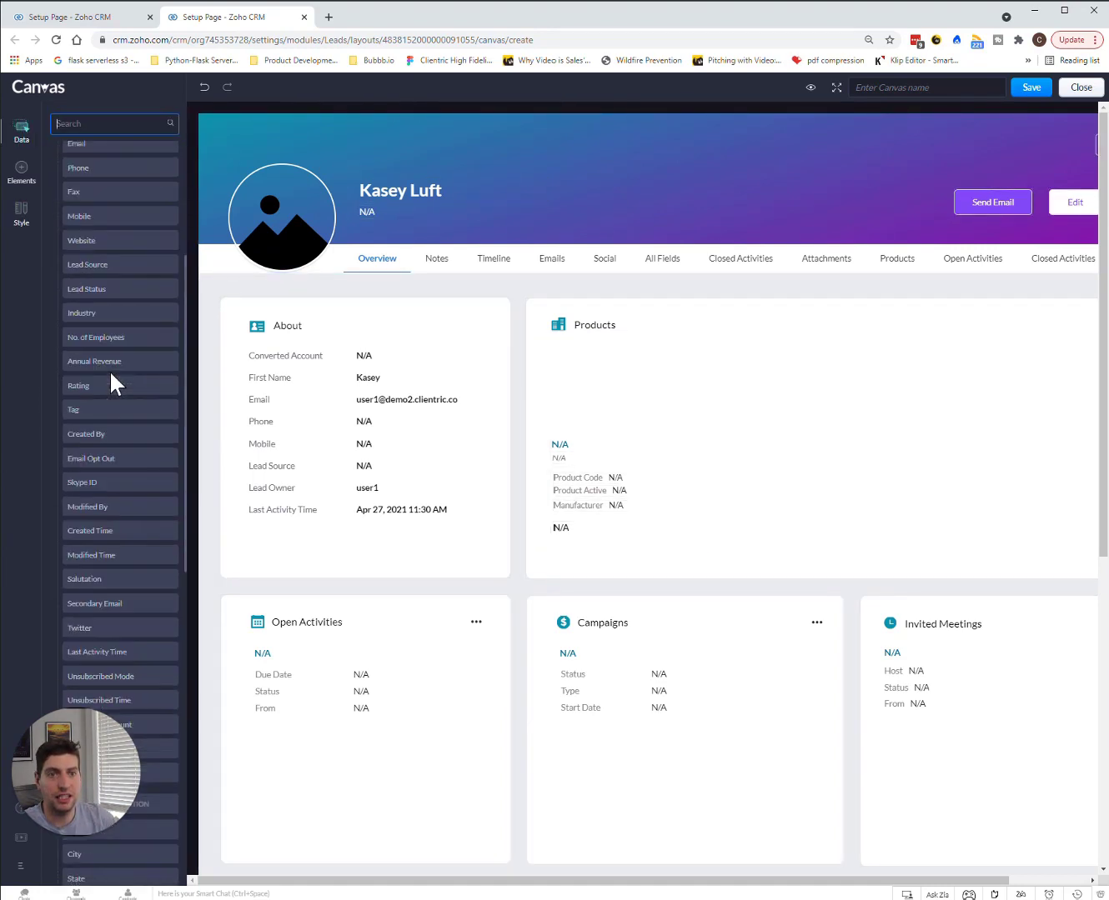
{"action": "scroll", "coordinate": [111, 373], "scroll_direction": "down", "scroll_amount": 5}
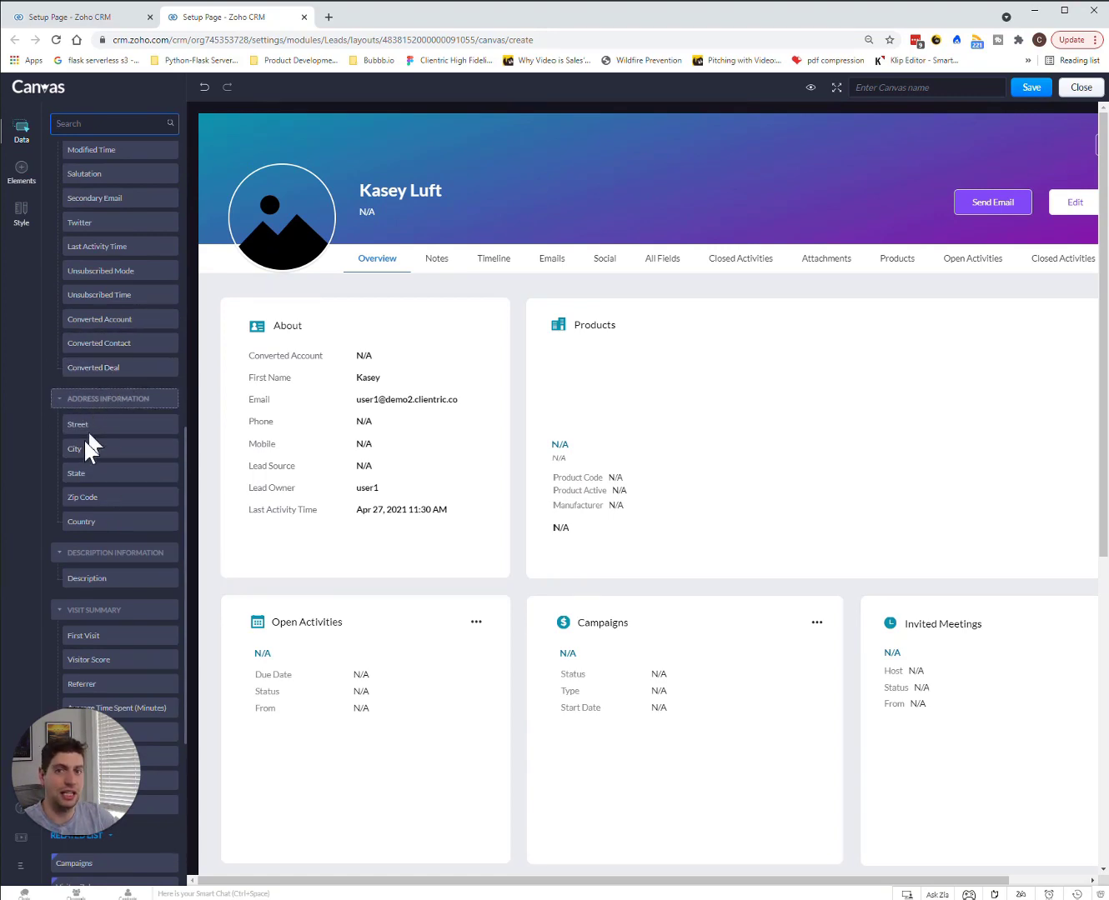
{"action": "scroll", "coordinate": [86, 448], "scroll_direction": "down", "scroll_amount": 4}
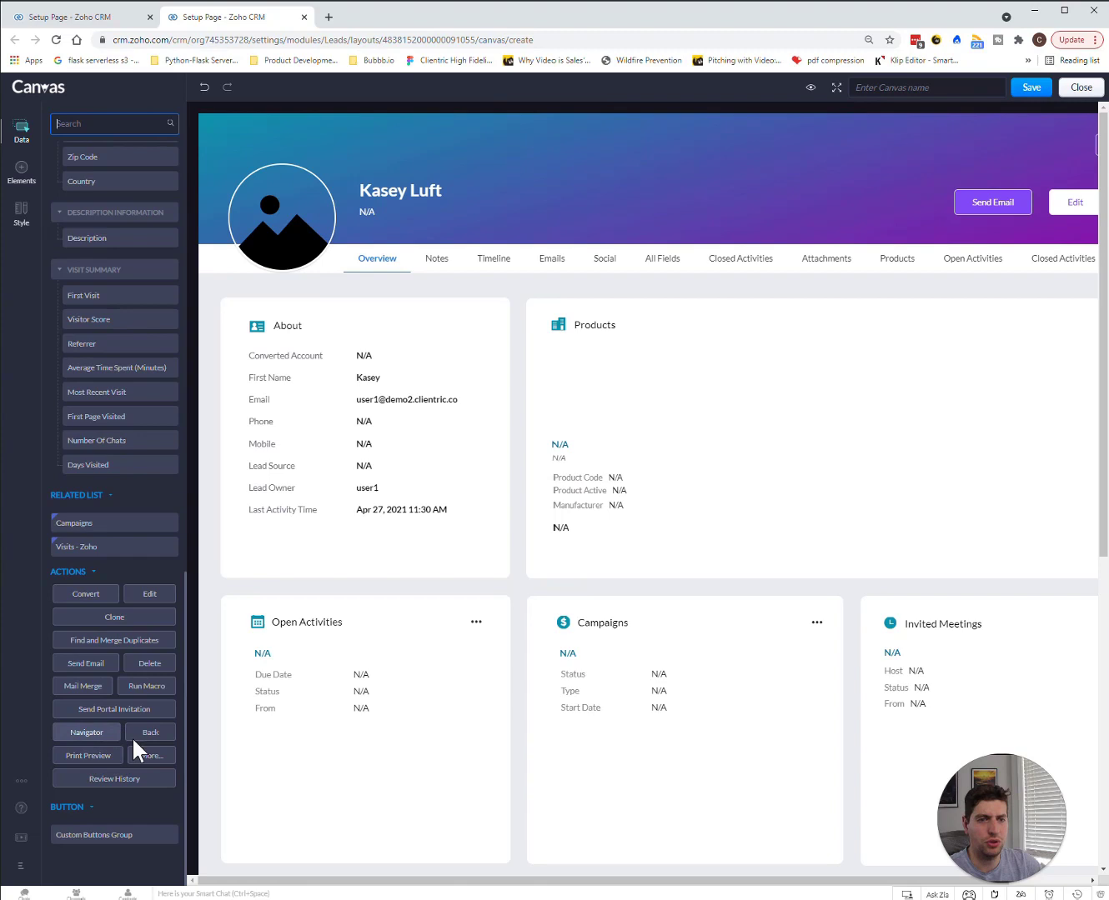
{"action": "left_click", "coordinate": [91, 815]}
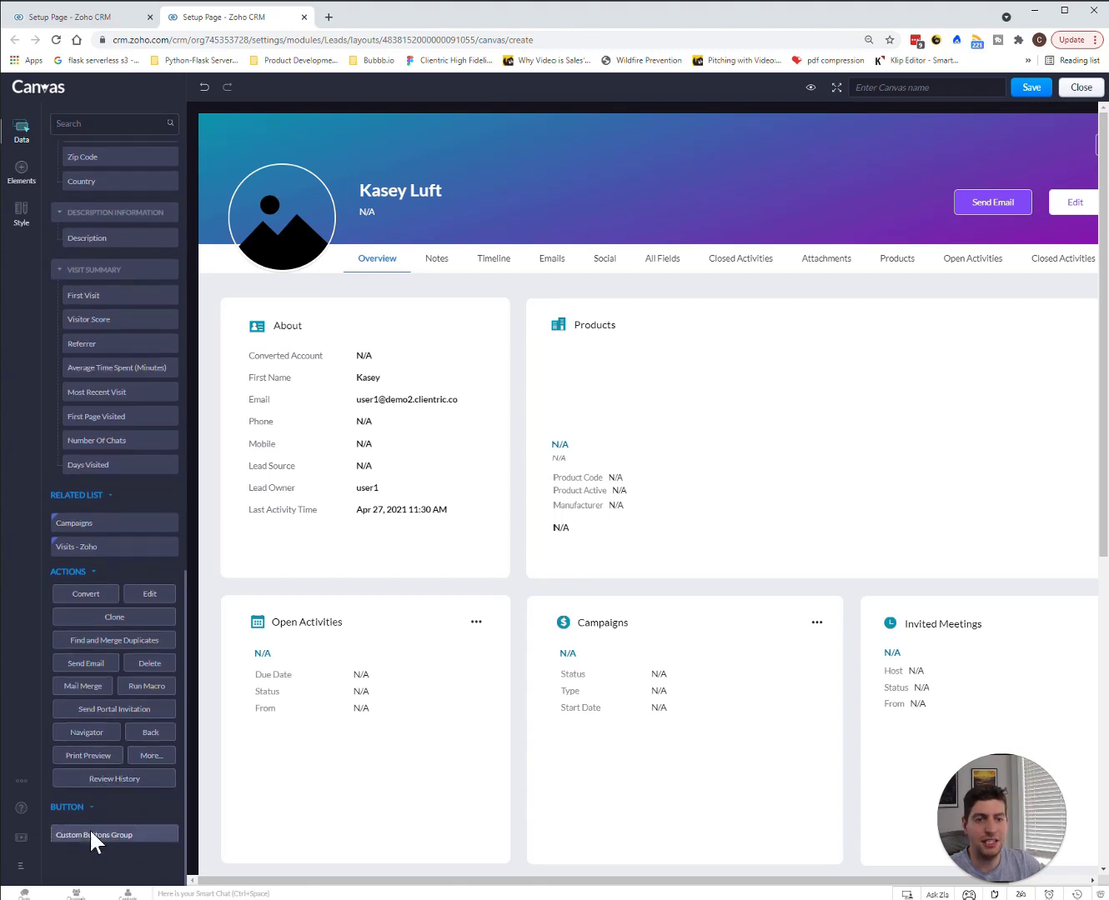
{"action": "left_click_drag", "start_coordinate": [91, 834], "coordinate": [796, 421]}
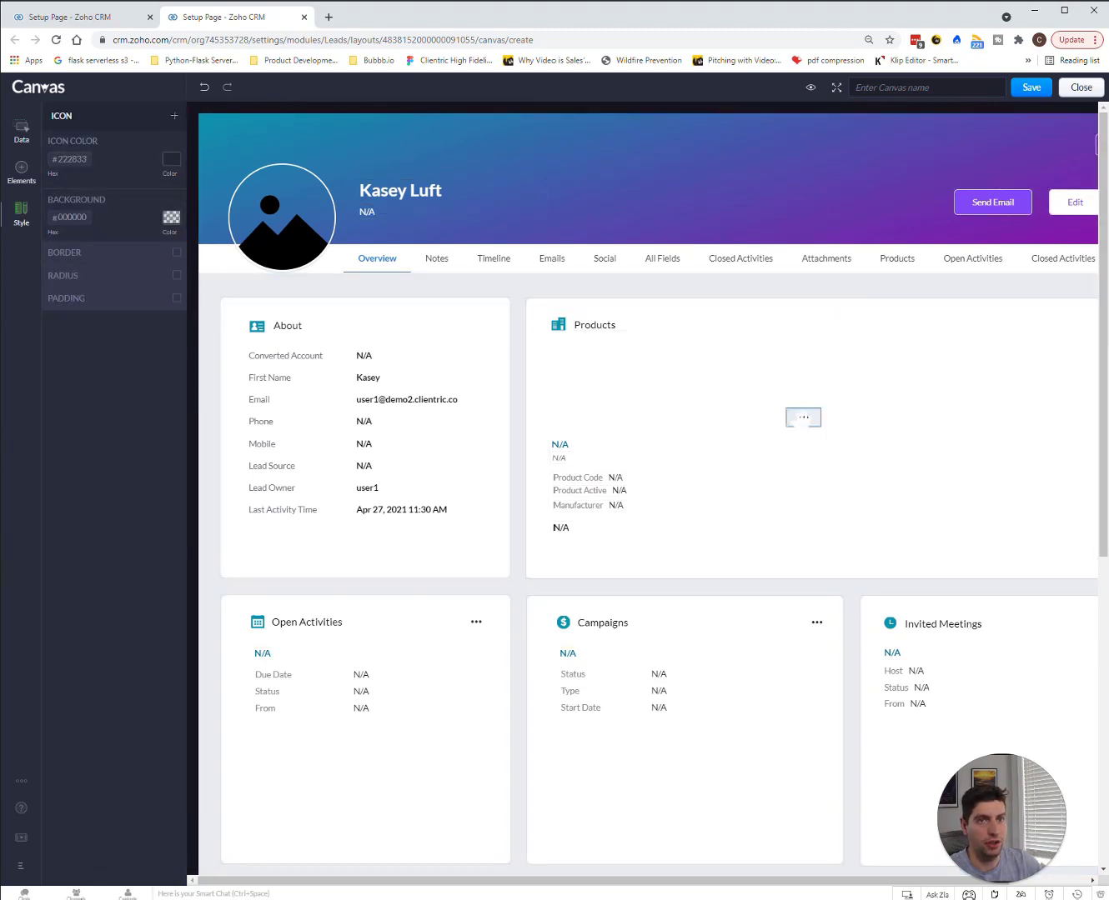
{"action": "left_click", "coordinate": [803, 417]}
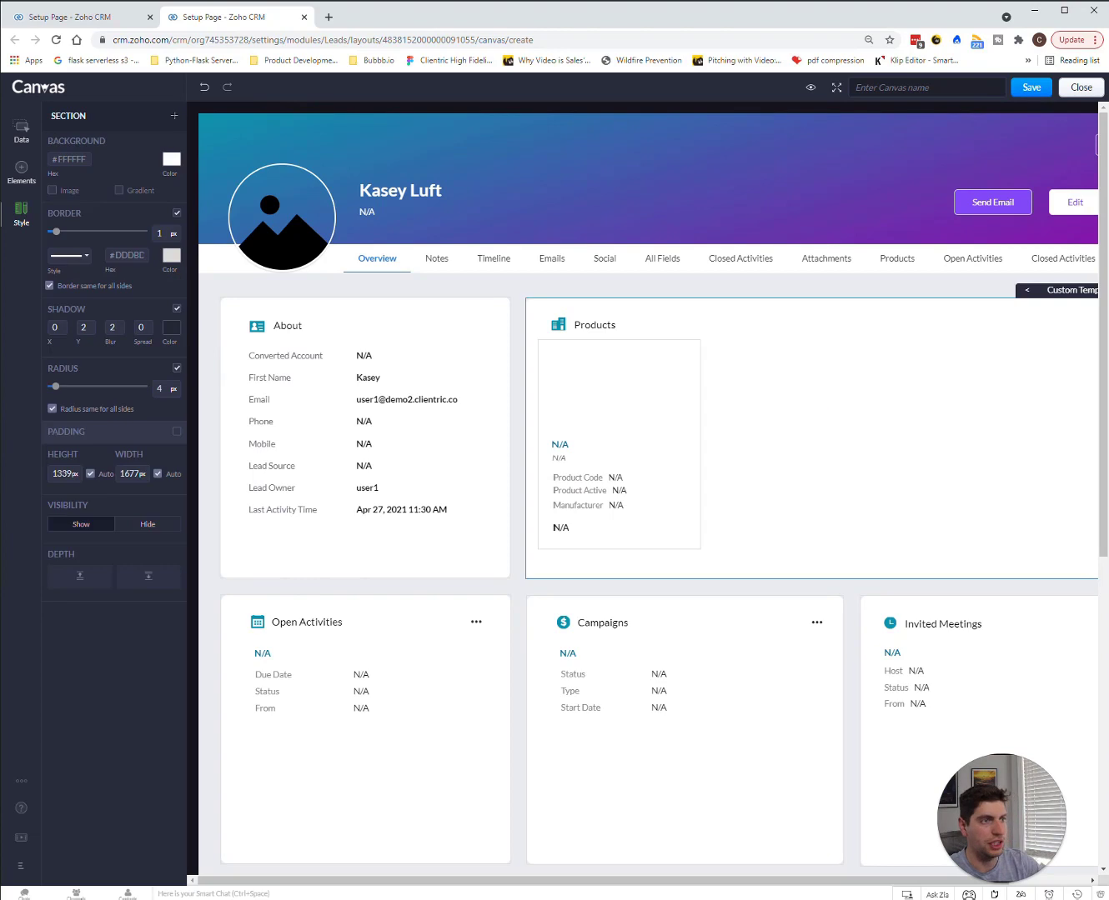
Delete the Notes tab so the tab strip reads Overview, Timeline, Emails, Social
{"action": "left_click", "coordinate": [21, 129]}
{"action": "left_click", "coordinate": [22, 170]}
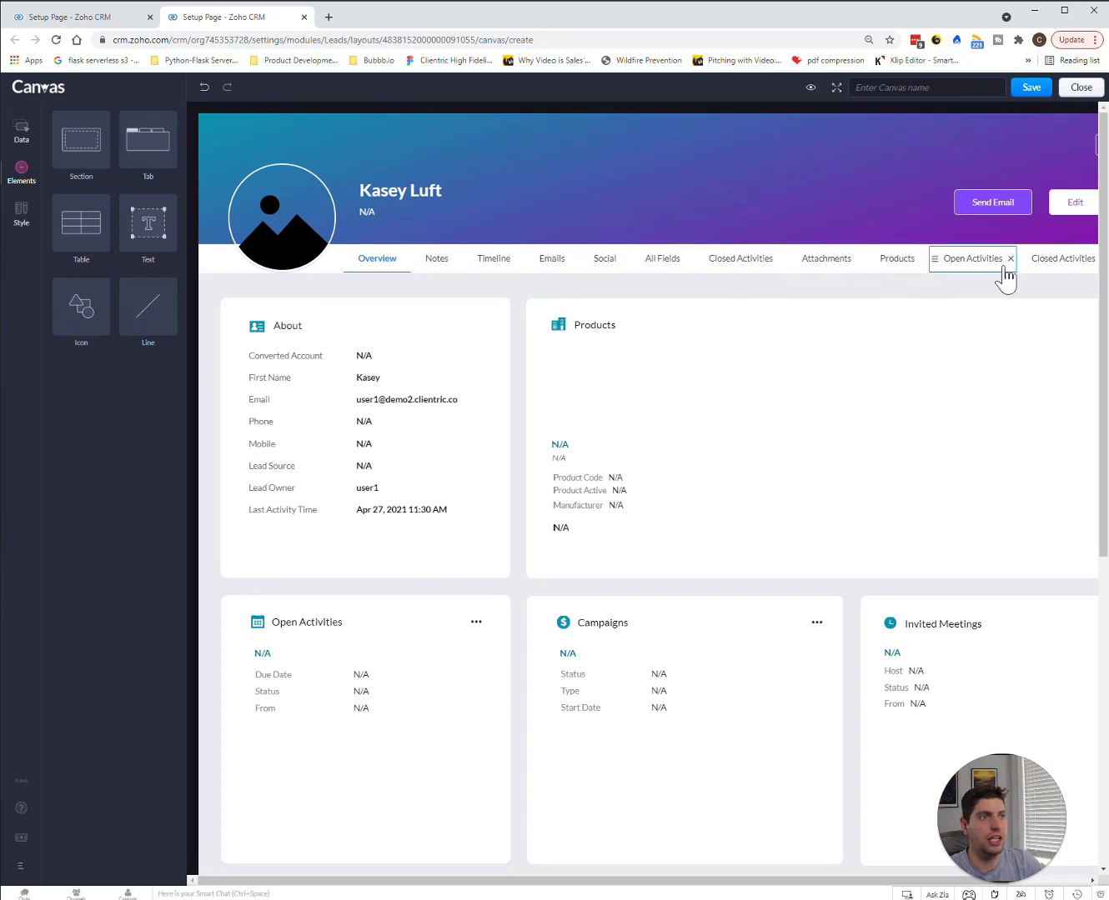
{"action": "left_click", "coordinate": [455, 258]}
{"action": "left_click", "coordinate": [377, 260]}
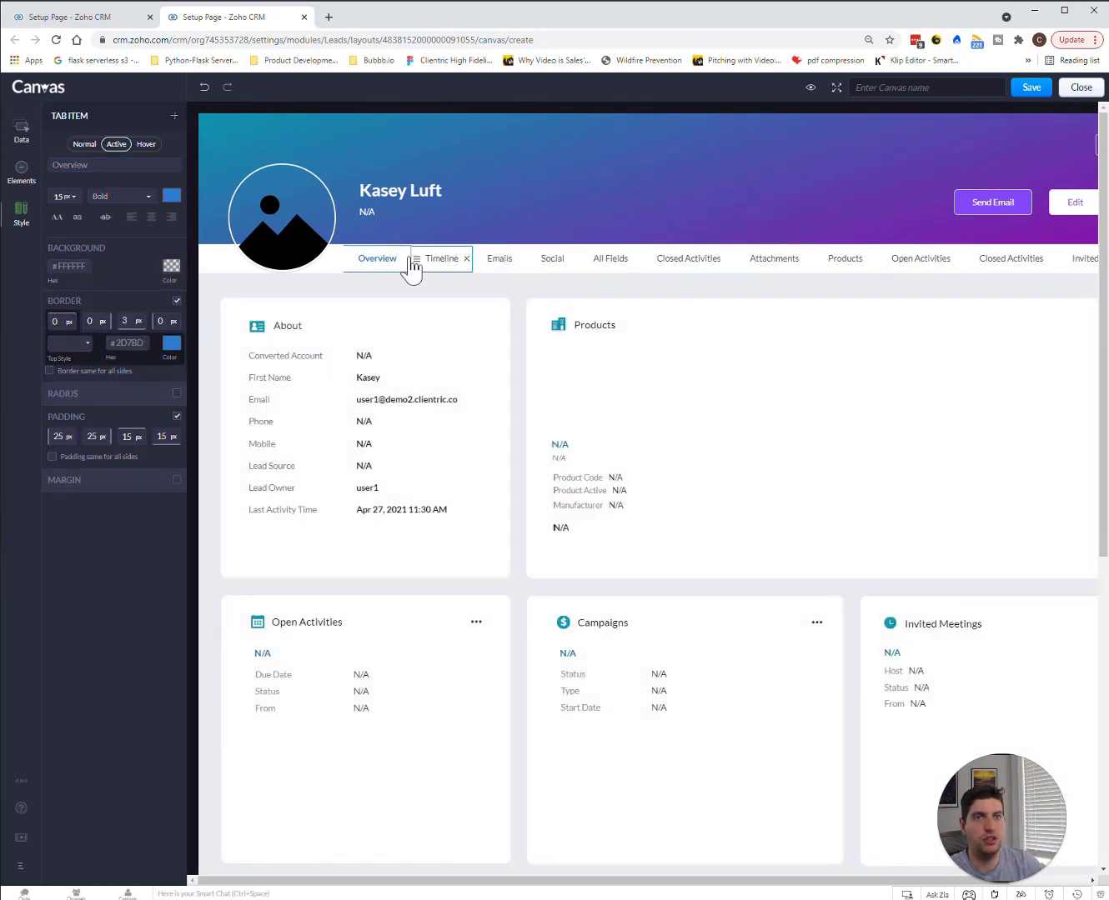
{"action": "left_click", "coordinate": [410, 265]}
{"action": "left_click", "coordinate": [389, 265]}
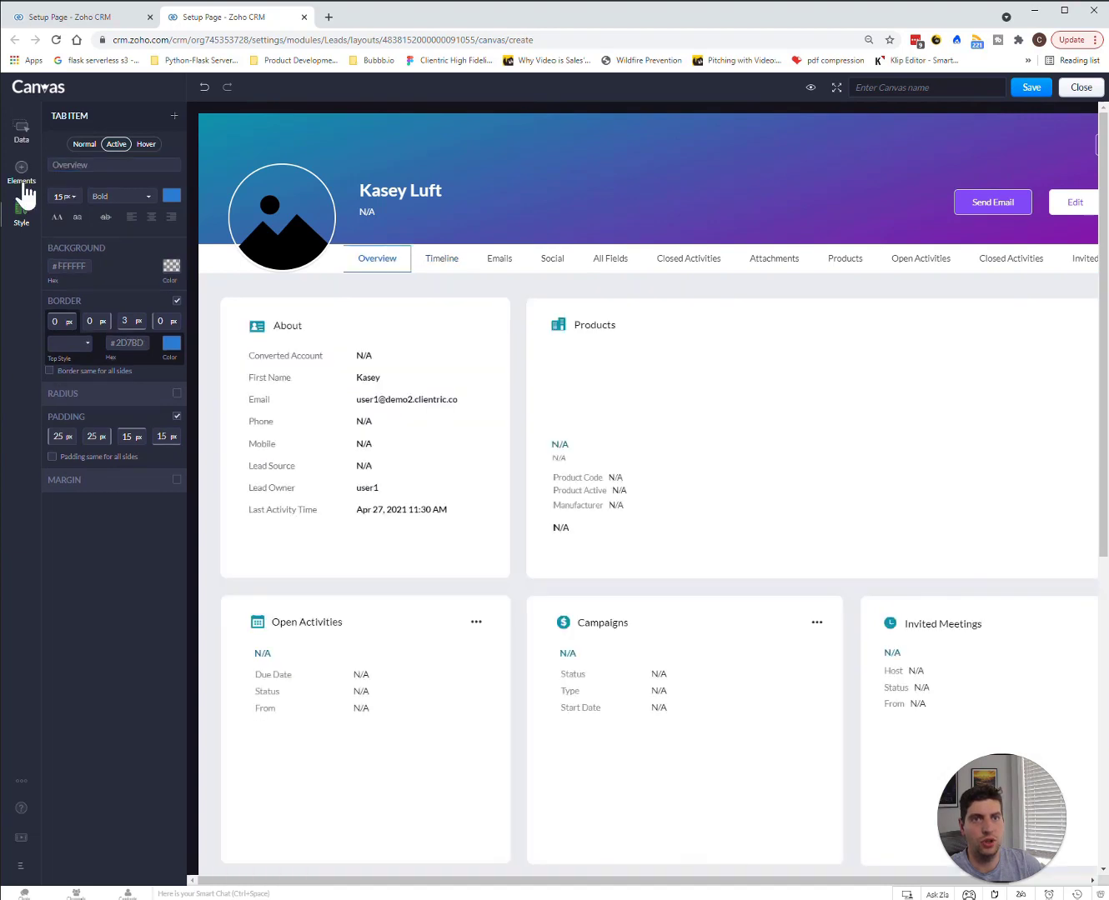
{"action": "left_click", "coordinate": [24, 185]}
{"action": "left_click_drag", "start_coordinate": [147, 138], "coordinate": [357, 333]}
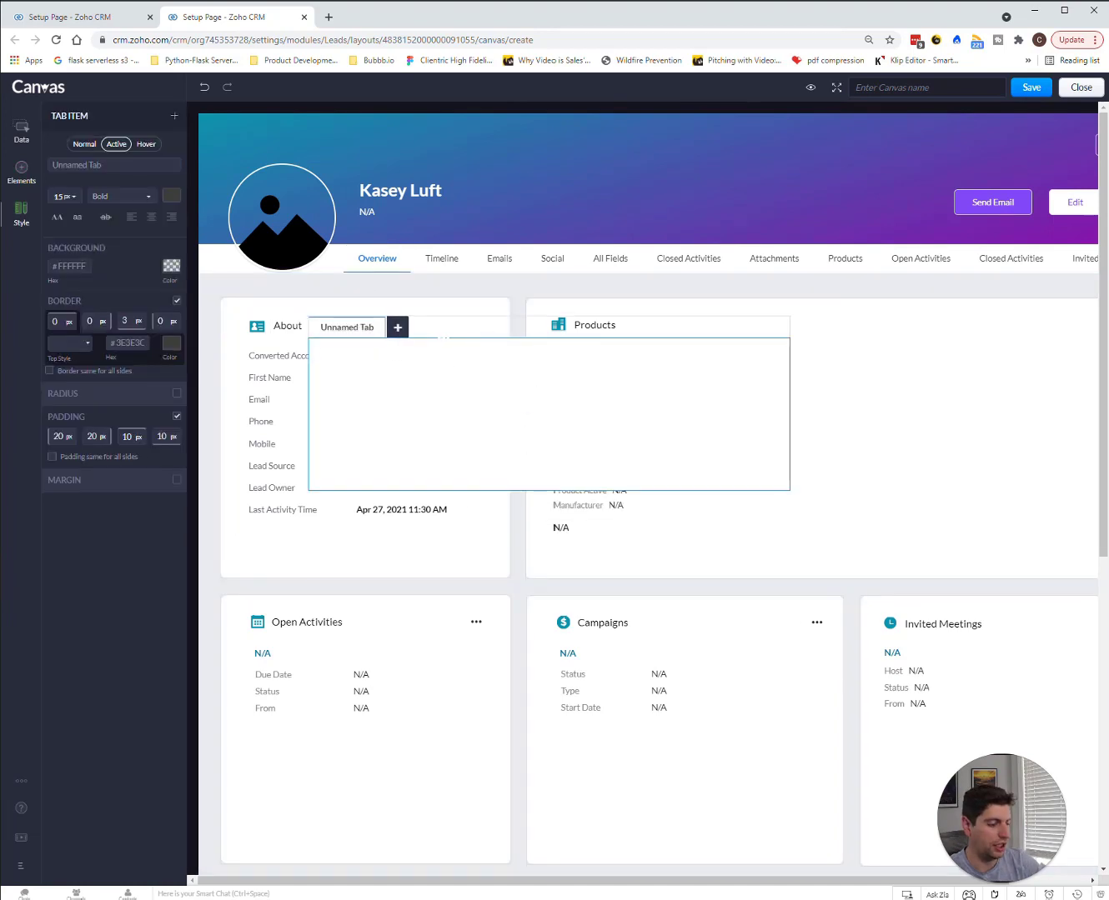
{"action": "left_click", "coordinate": [22, 170]}
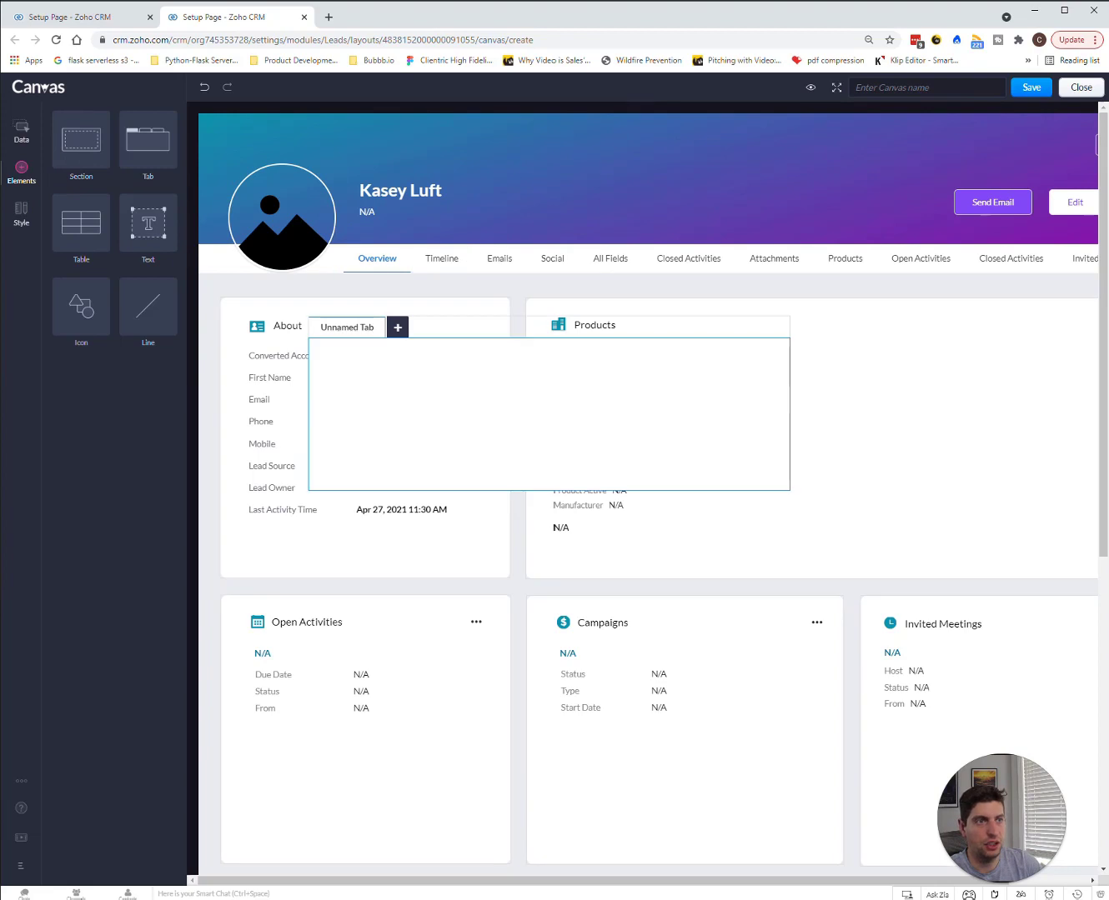
{"action": "left_click", "coordinate": [22, 211]}
{"action": "key", "text": "Delete"}
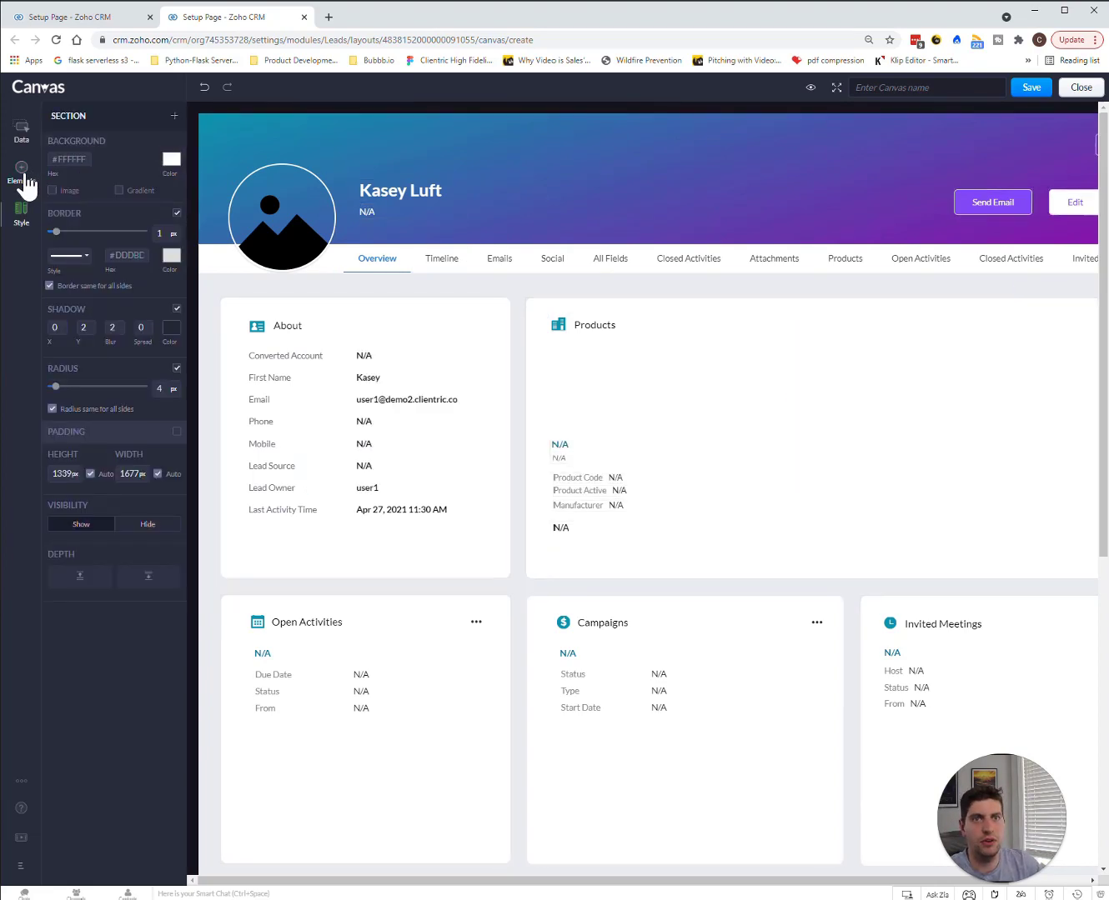
Drop a Section element into the Products card and set its corner radius to 0 px
{"action": "left_click", "coordinate": [24, 175]}
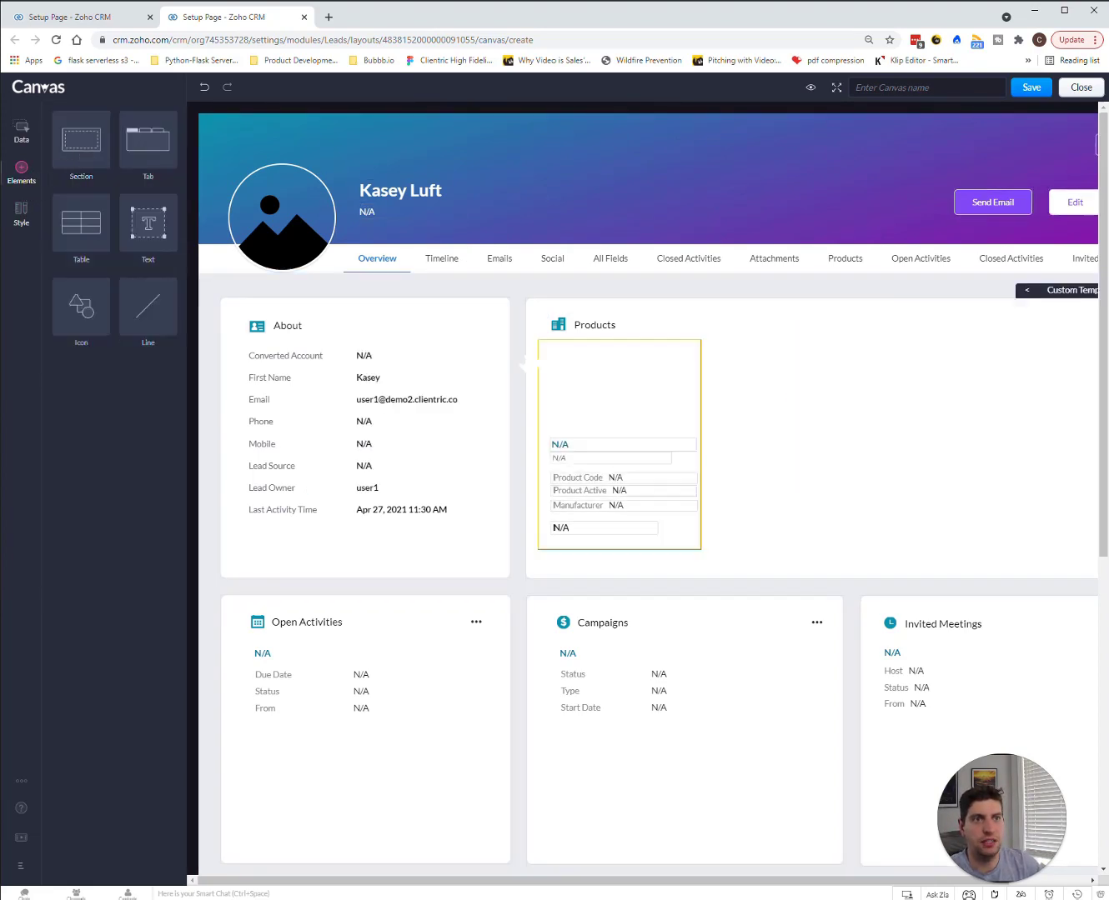
{"action": "left_click_drag", "start_coordinate": [76, 141], "coordinate": [843, 503]}
{"action": "left_click_drag", "start_coordinate": [676, 417], "coordinate": [776, 417]}
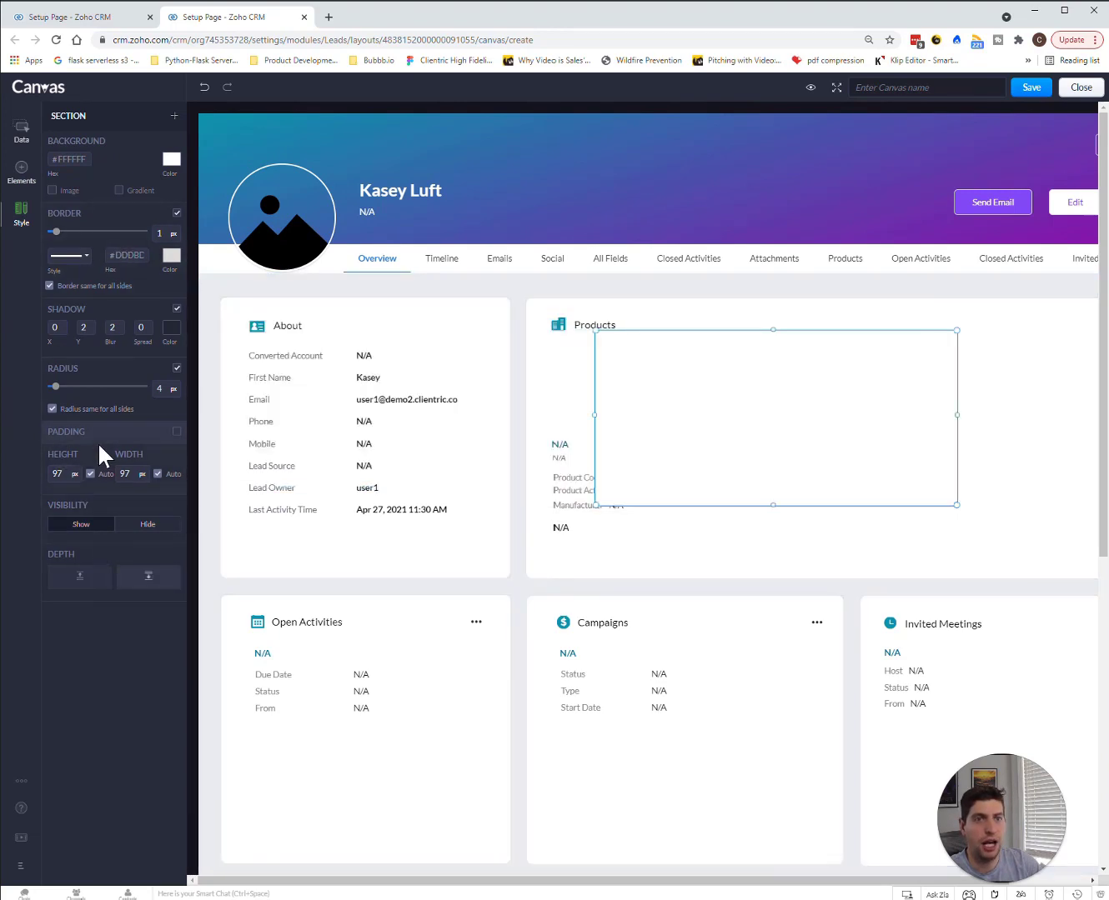
{"action": "mouse_move", "coordinate": [56, 389]}
{"action": "left_mouse_down"}
{"action": "mouse_move", "coordinate": [232, 405]}
{"action": "mouse_move", "coordinate": [249, 421]}
{"action": "mouse_move", "coordinate": [45, 392]}
{"action": "left_mouse_up"}
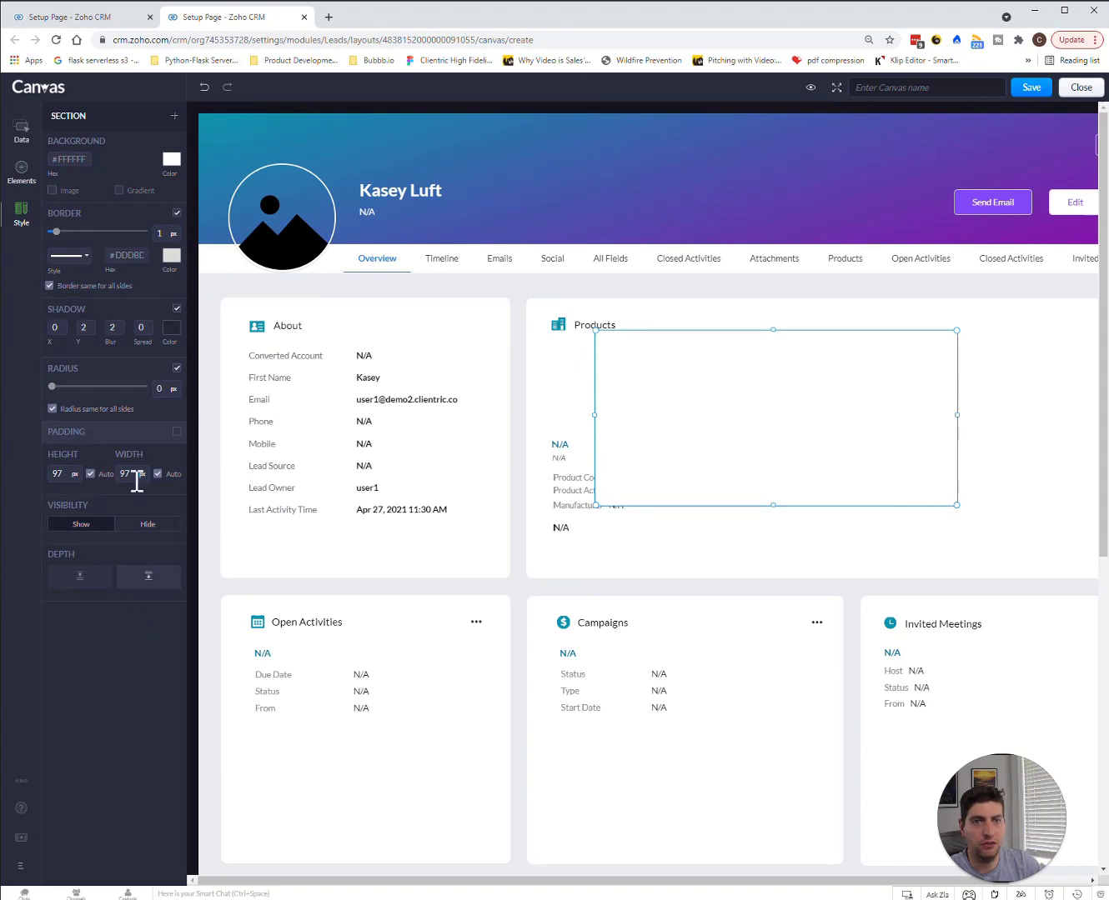
{"action": "left_click", "coordinate": [22, 171]}
{"action": "left_click_drag", "start_coordinate": [69, 227], "coordinate": [366, 563]}
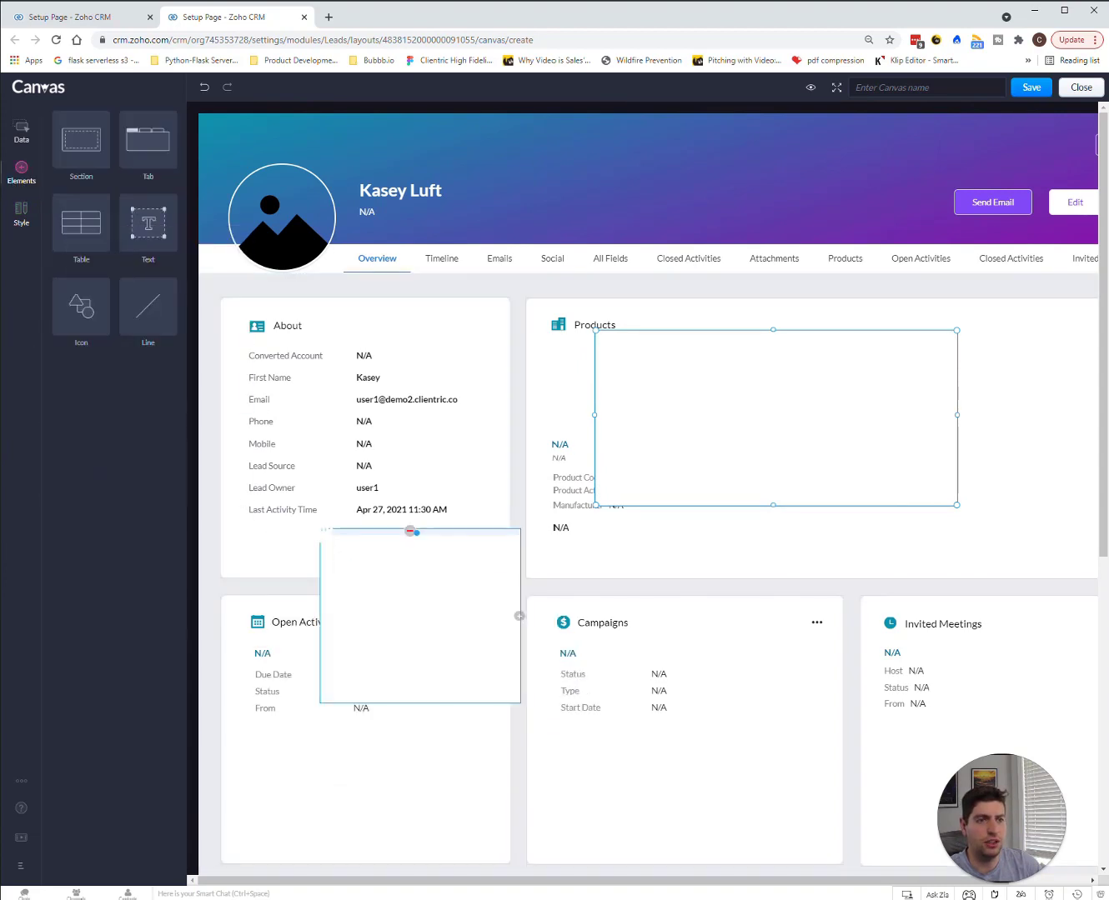
{"action": "left_click", "coordinate": [520, 619]}
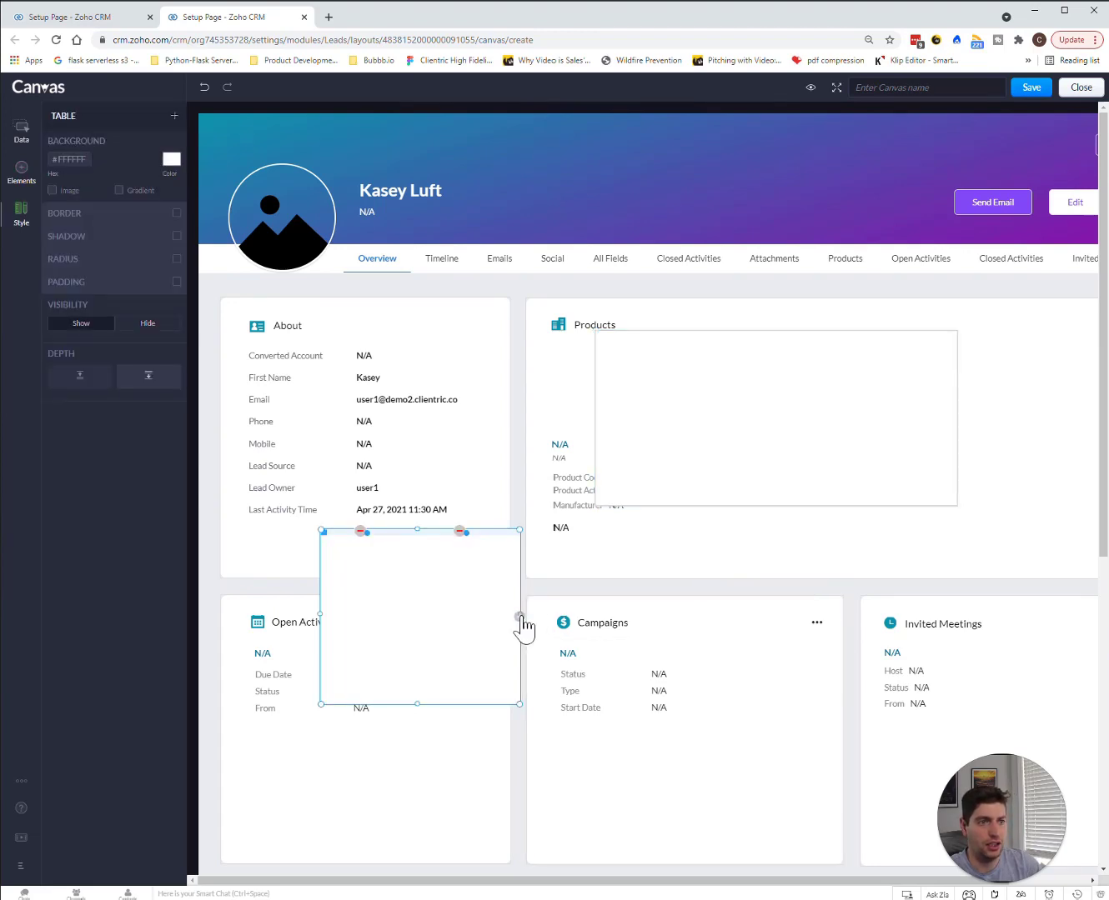
{"action": "left_click_drag", "start_coordinate": [520, 629], "coordinate": [915, 551]}
{"action": "left_click", "coordinate": [612, 554]}
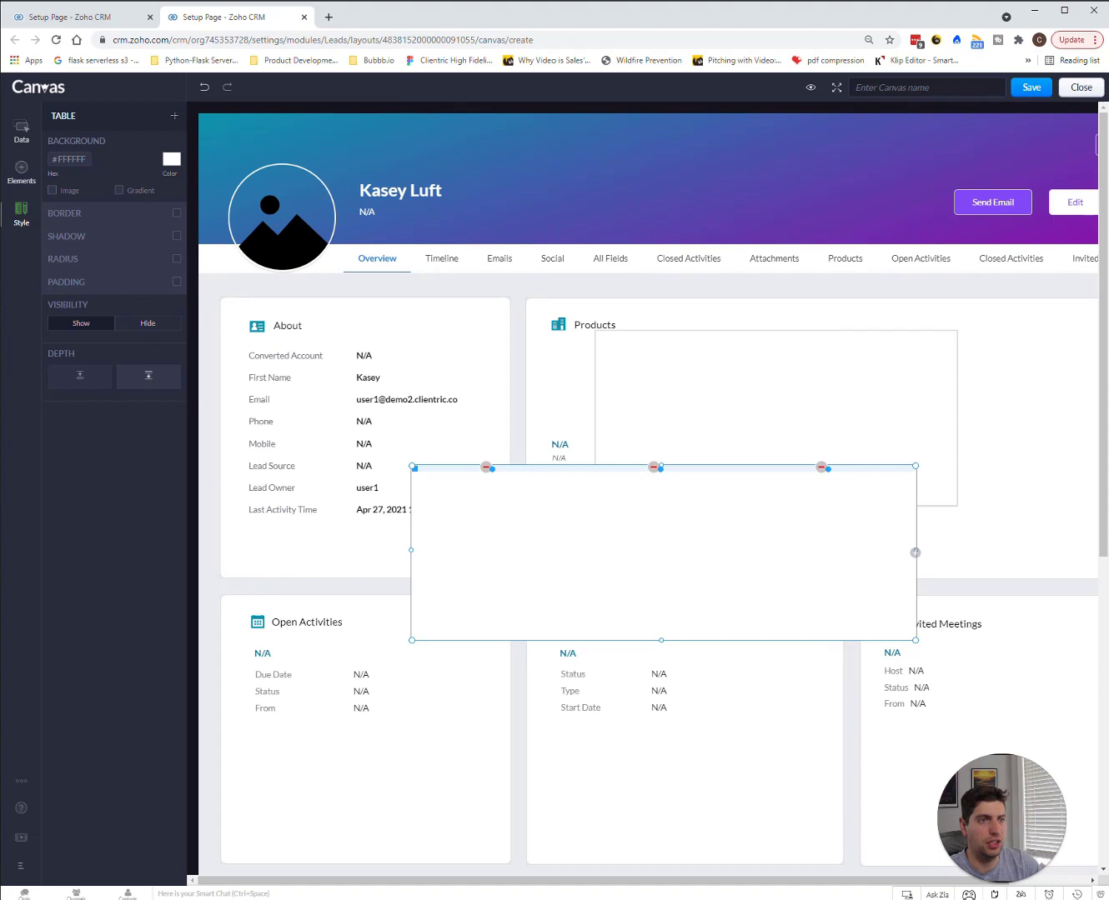
{"action": "right_click", "coordinate": [821, 468]}
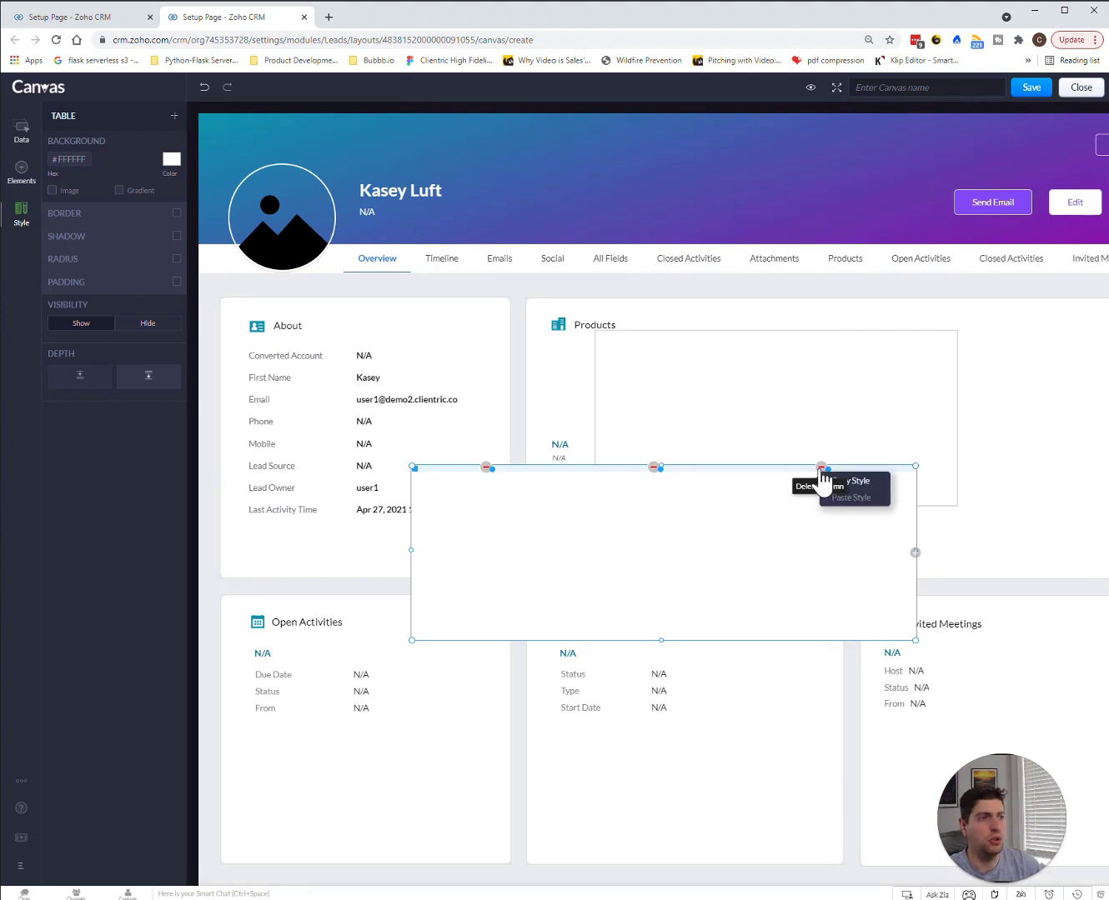
{"action": "left_click", "coordinate": [819, 468]}
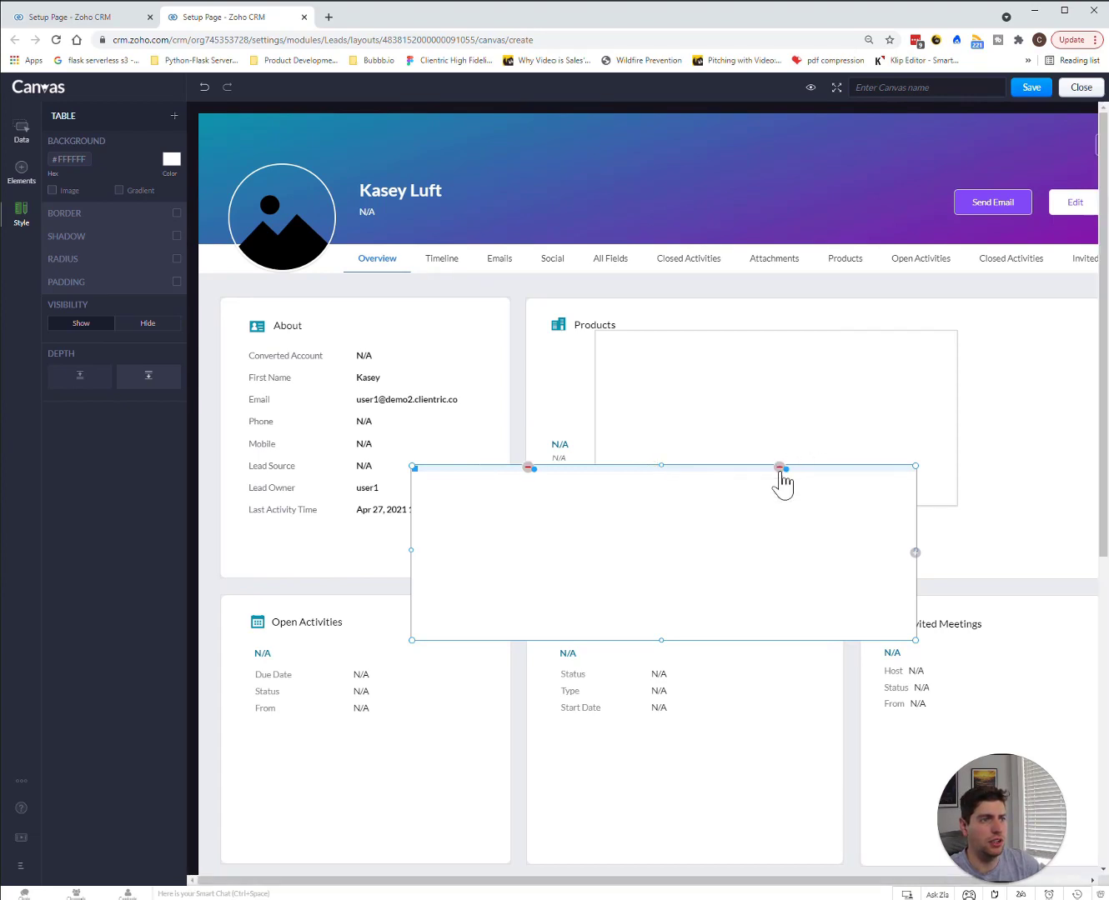
{"action": "left_click", "coordinate": [780, 469]}
{"action": "left_click", "coordinate": [654, 467]}
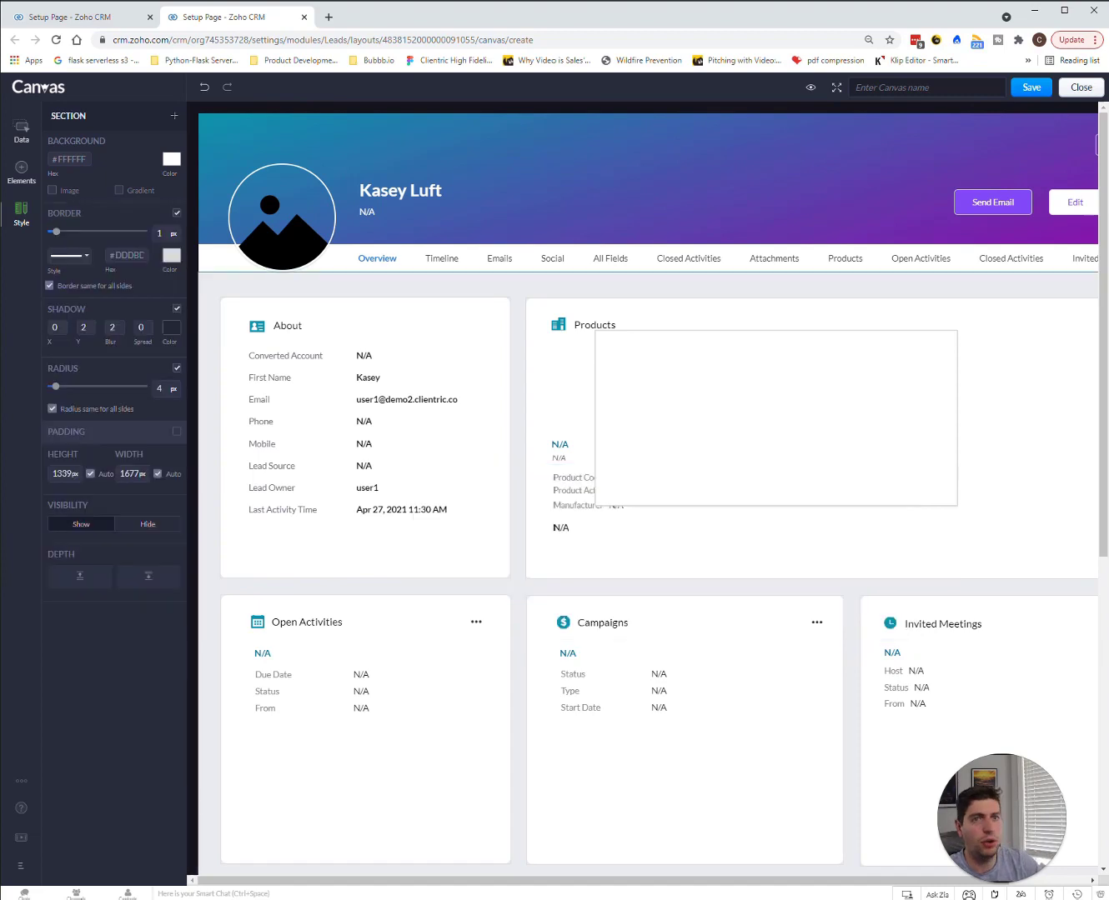
Drop an Icon on the Products card, cancel the picker, and delete the empty section box
{"action": "left_click", "coordinate": [21, 170]}
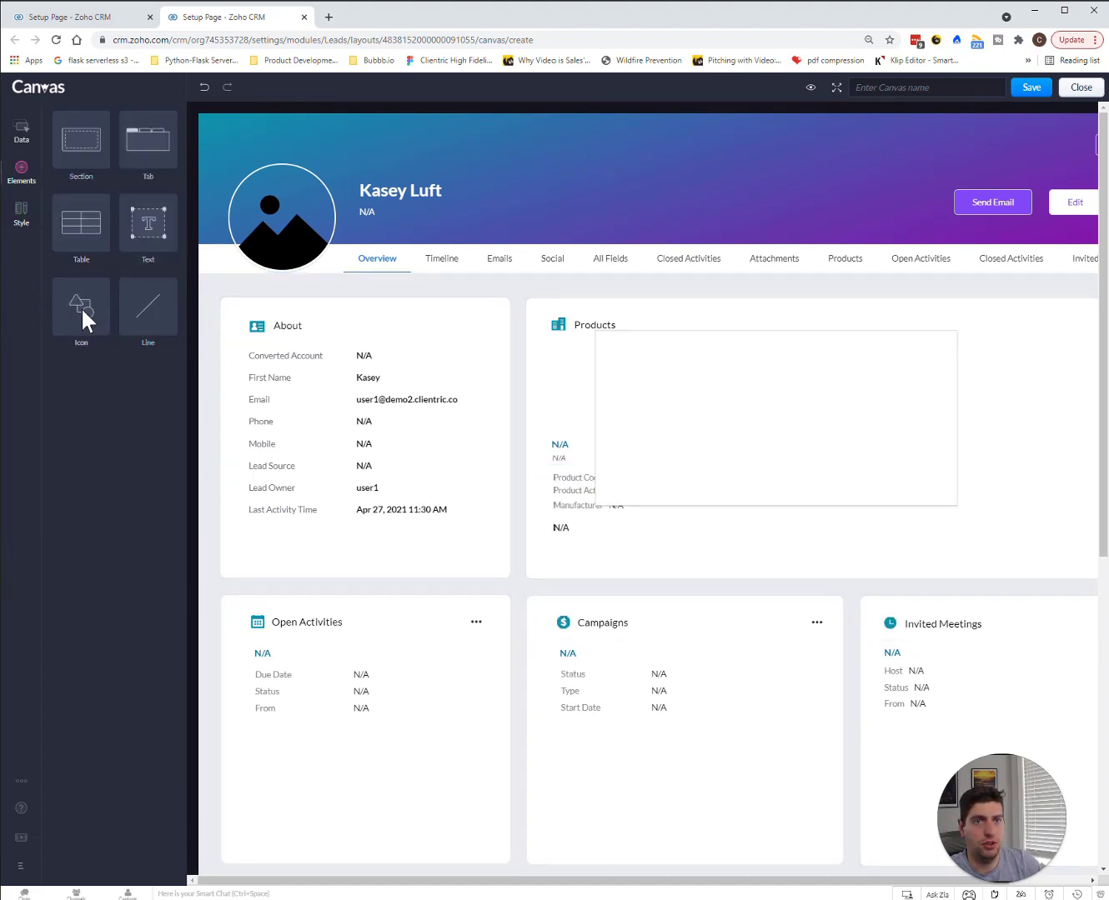
{"action": "left_click_drag", "start_coordinate": [81, 307], "coordinate": [596, 412]}
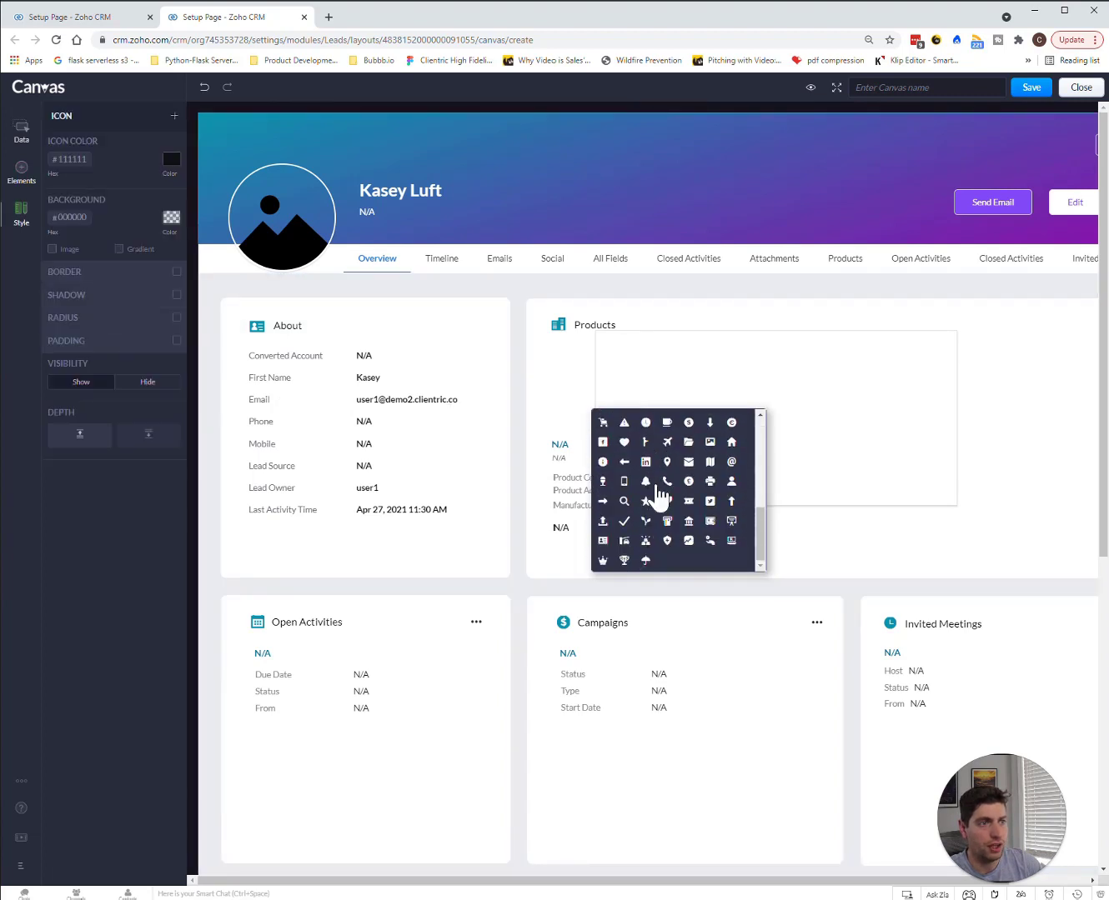
{"action": "scroll", "coordinate": [650, 529], "scroll_direction": "up", "scroll_amount": 10}
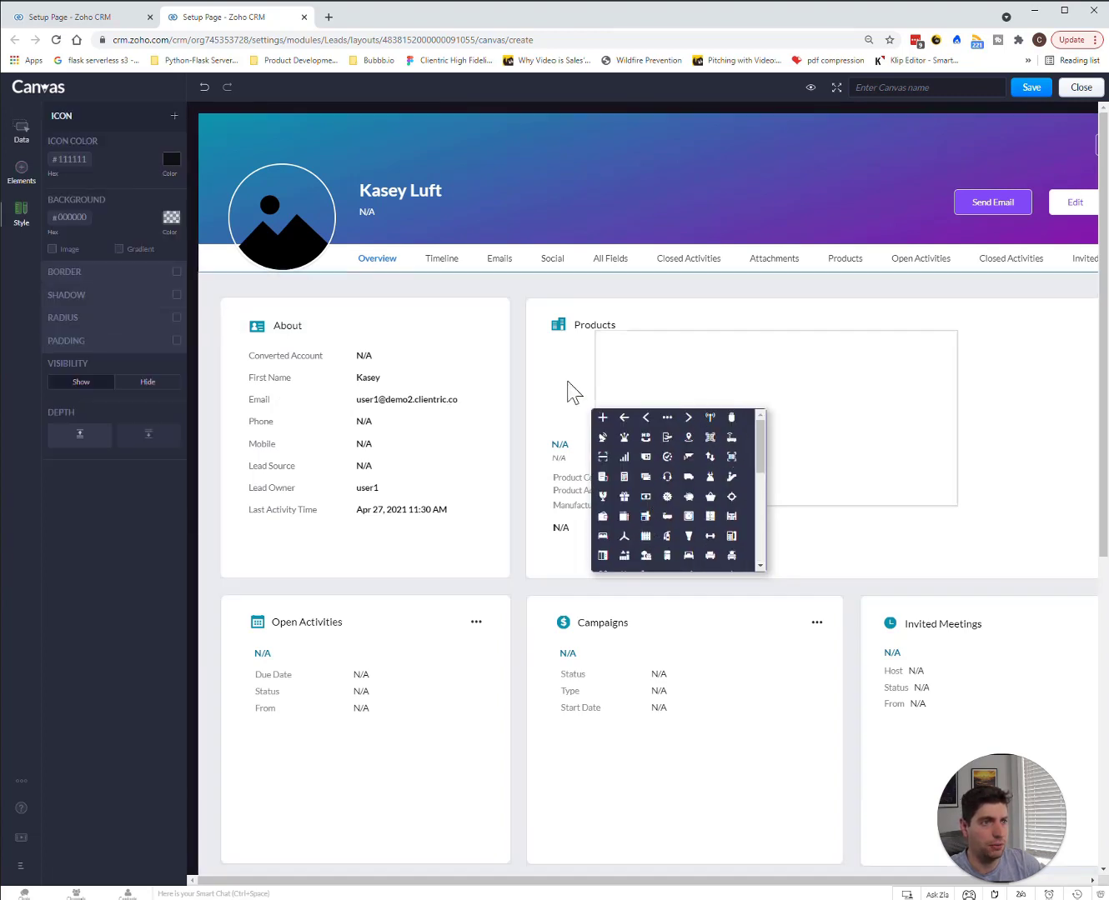
{"action": "left_click", "coordinate": [537, 403]}
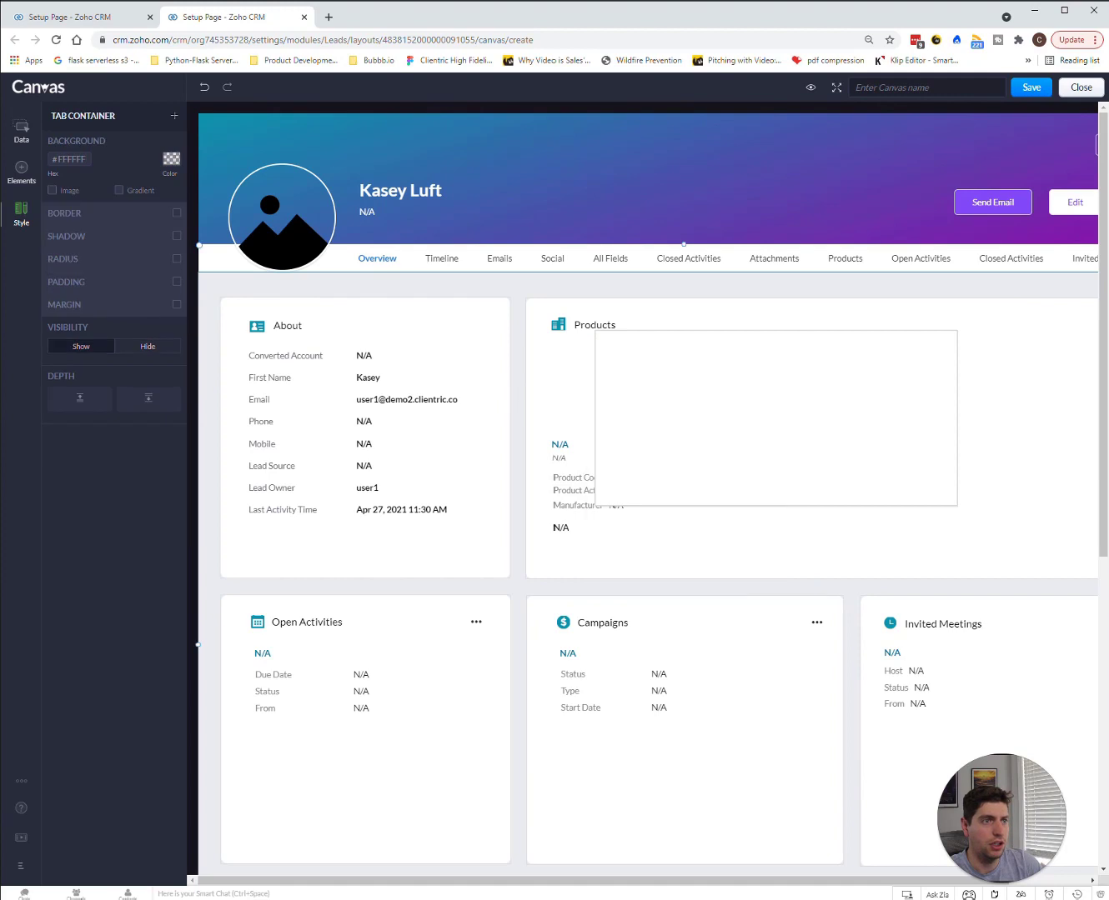
{"action": "left_click", "coordinate": [685, 414]}
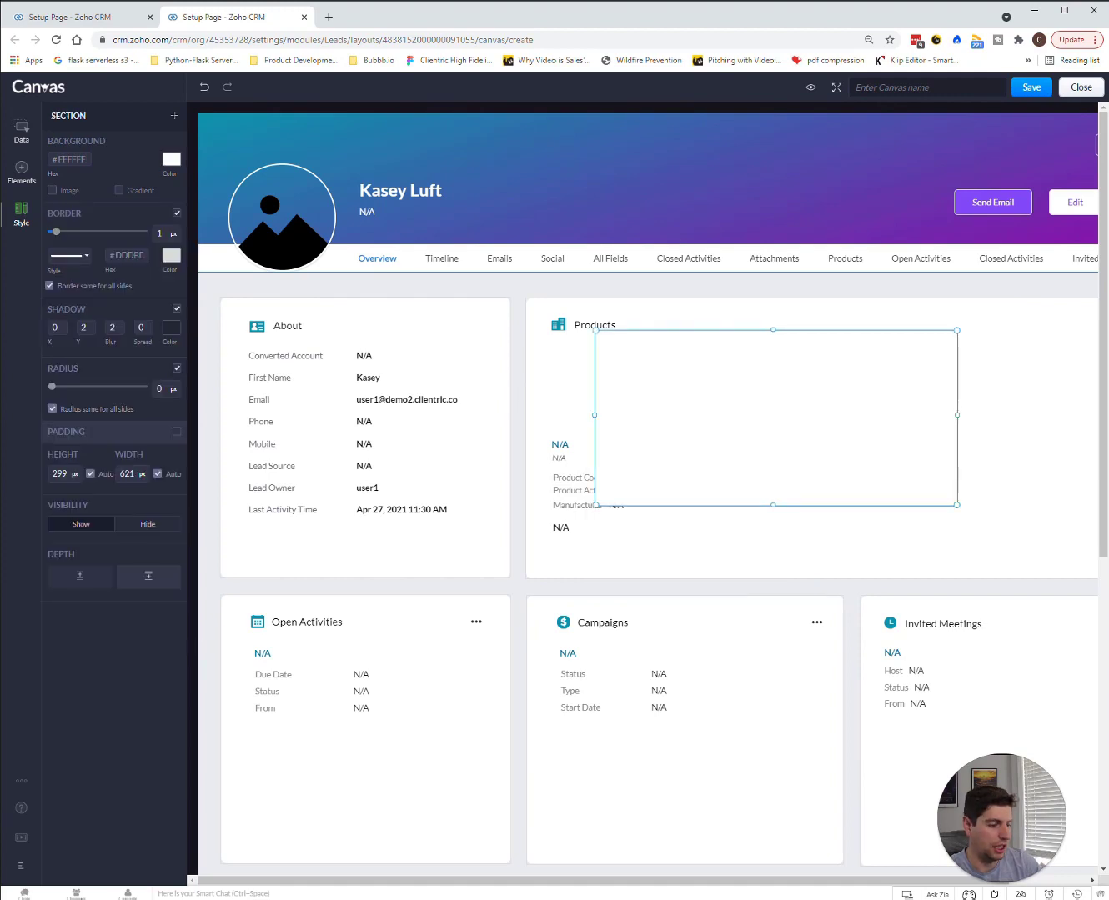
{"action": "key", "text": "Delete"}
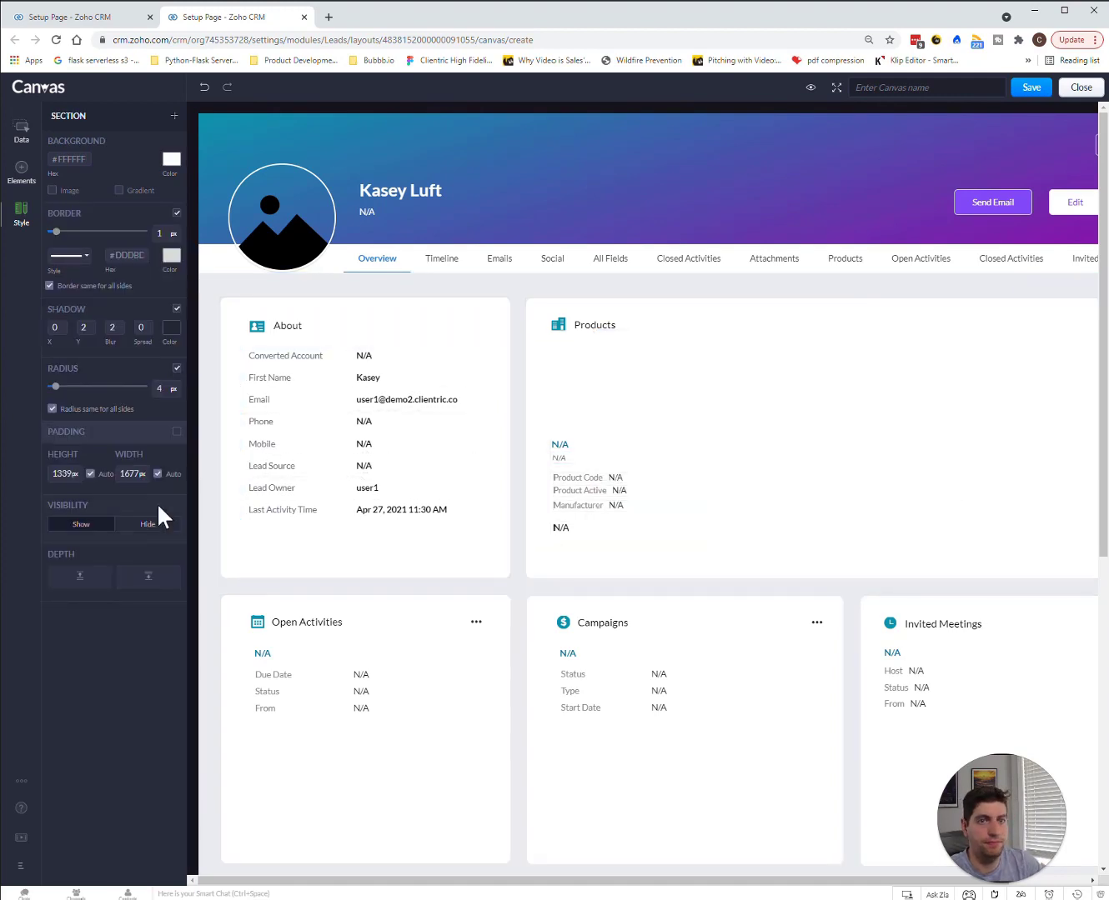
Add a Line element beneath the record's tab bar, aligned under Overview
{"action": "left_click", "coordinate": [23, 186]}
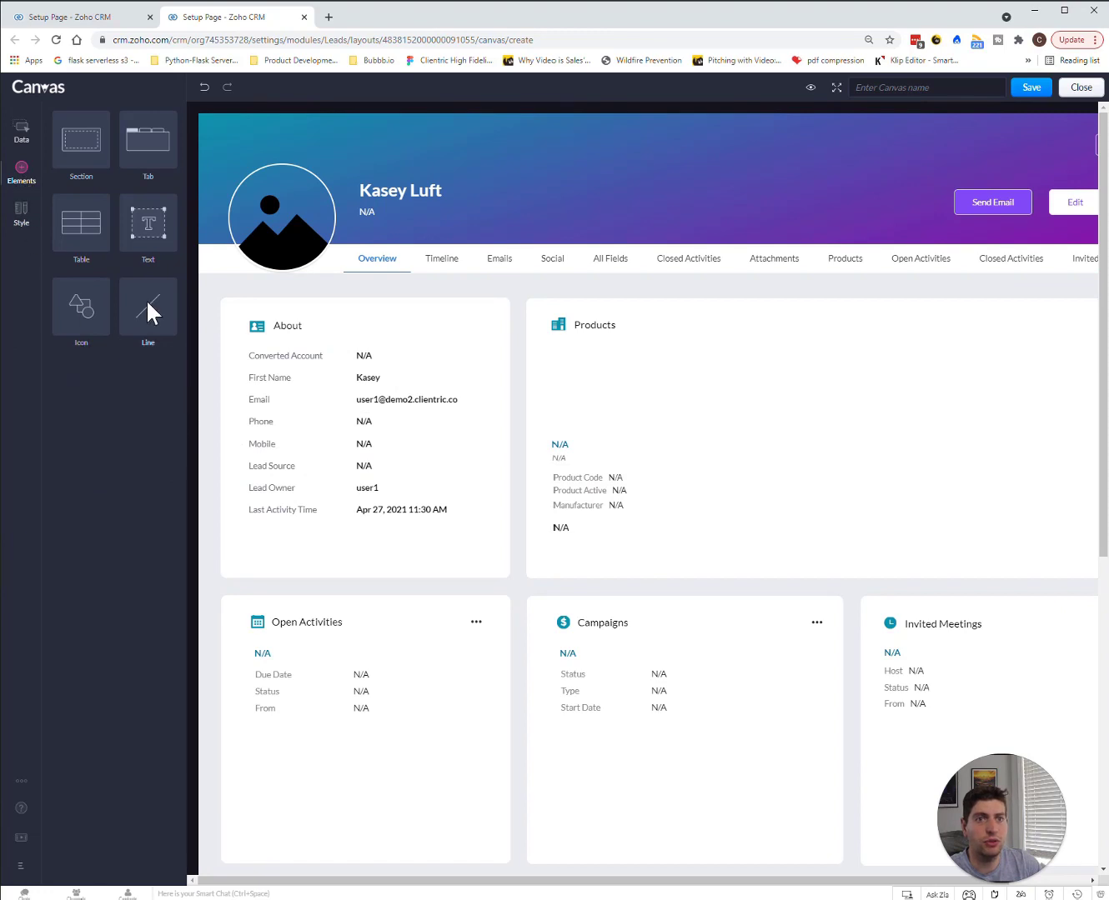
{"action": "left_click", "coordinate": [380, 276]}
{"action": "left_click", "coordinate": [22, 172]}
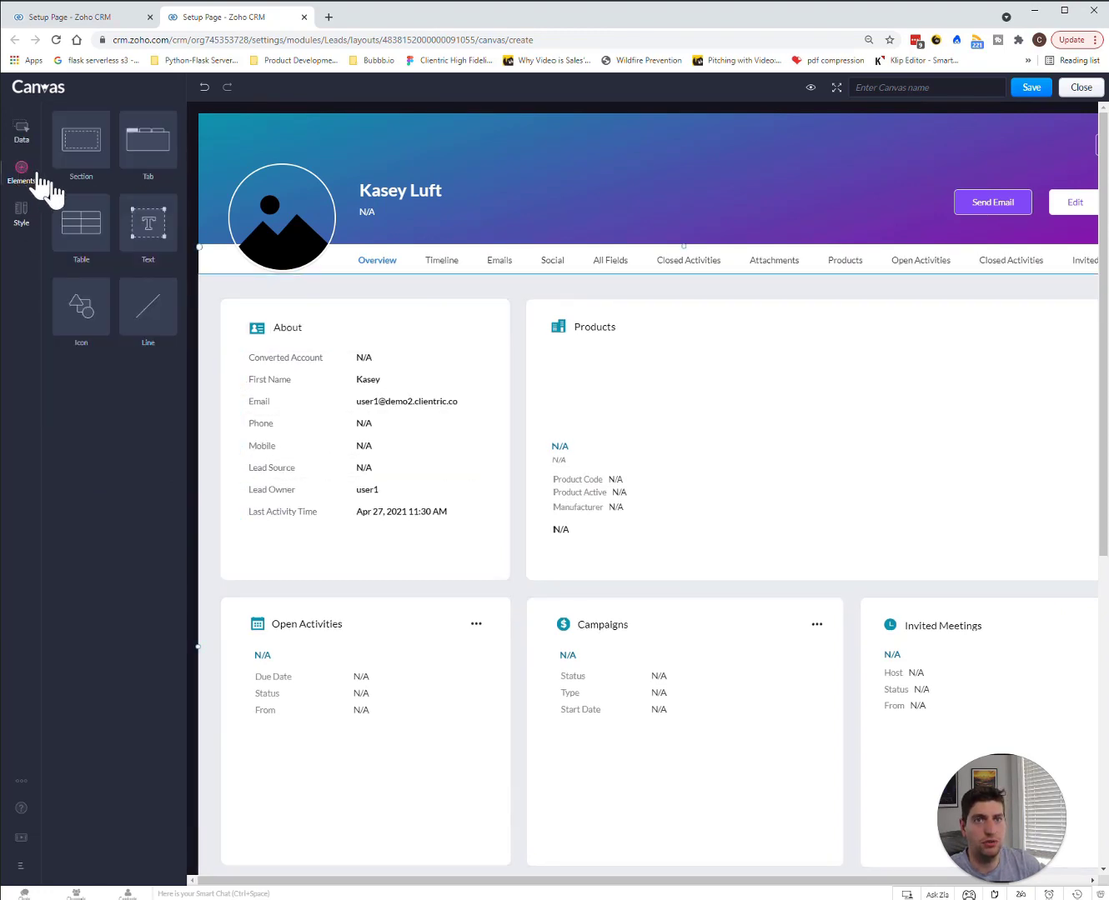
{"action": "left_click_drag", "start_coordinate": [161, 337], "coordinate": [395, 285]}
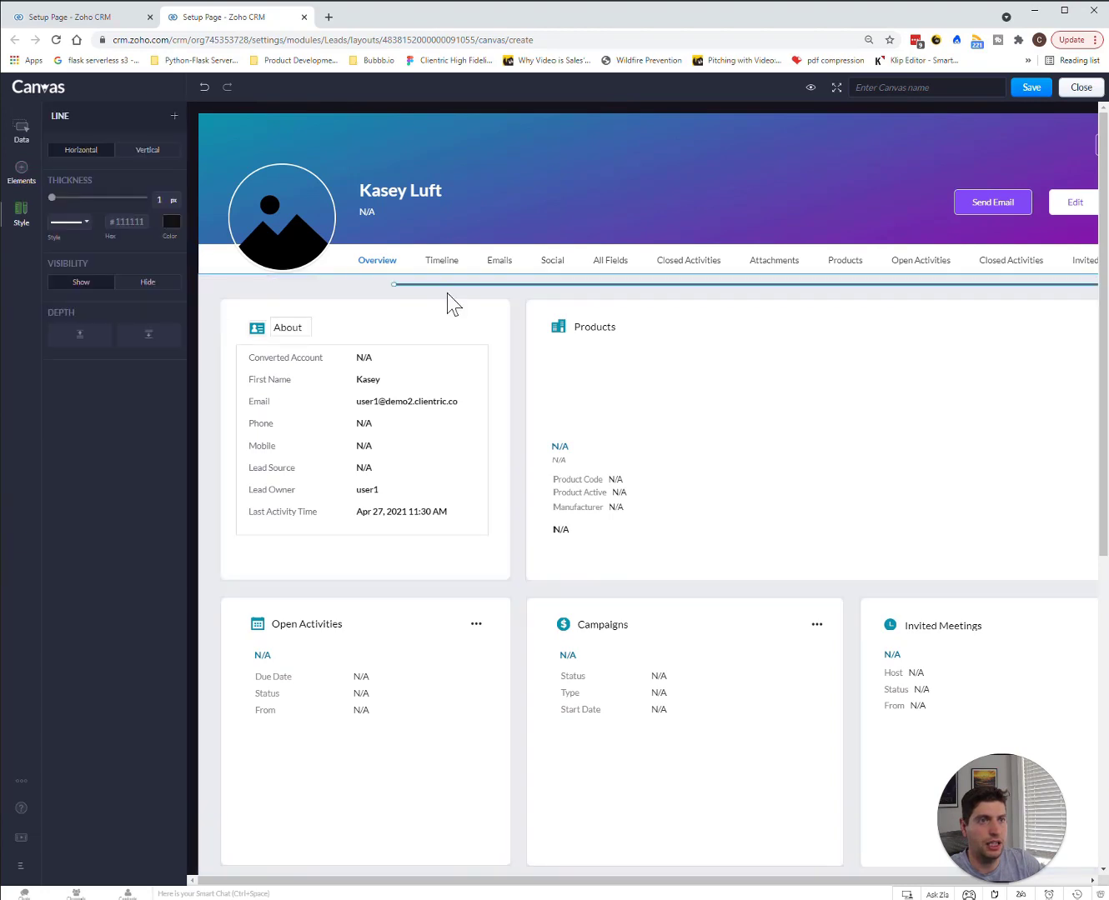
{"action": "left_click_drag", "start_coordinate": [542, 282], "coordinate": [496, 286]}
{"action": "scroll", "coordinate": [471, 344], "scroll_direction": "down", "scroll_amount": 2}
{"action": "scroll", "coordinate": [471, 344], "scroll_direction": "up", "scroll_amount": 2}
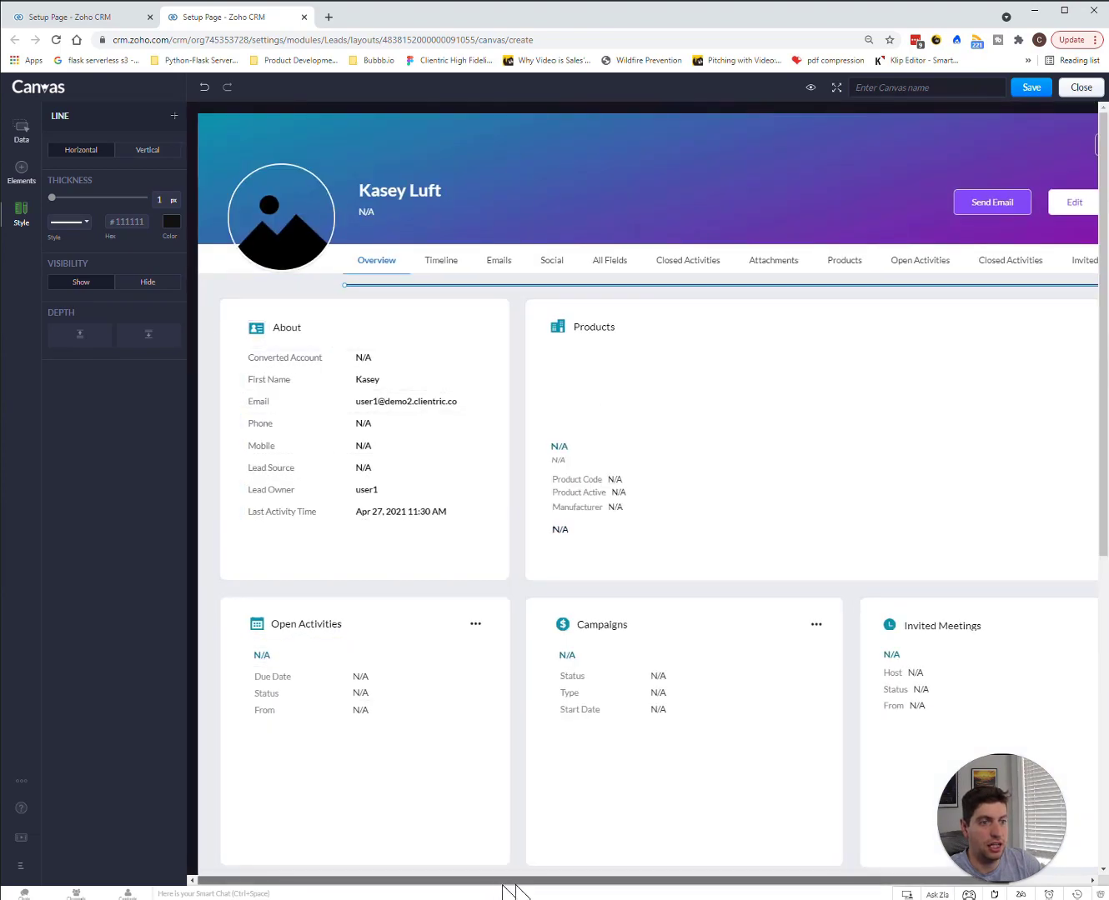
{"action": "left_click_drag", "start_coordinate": [507, 882], "coordinate": [694, 885]}
Shift the header banner's gradient toward purple, then return to the Canvas Builder tab
{"action": "left_click", "coordinate": [590, 156]}
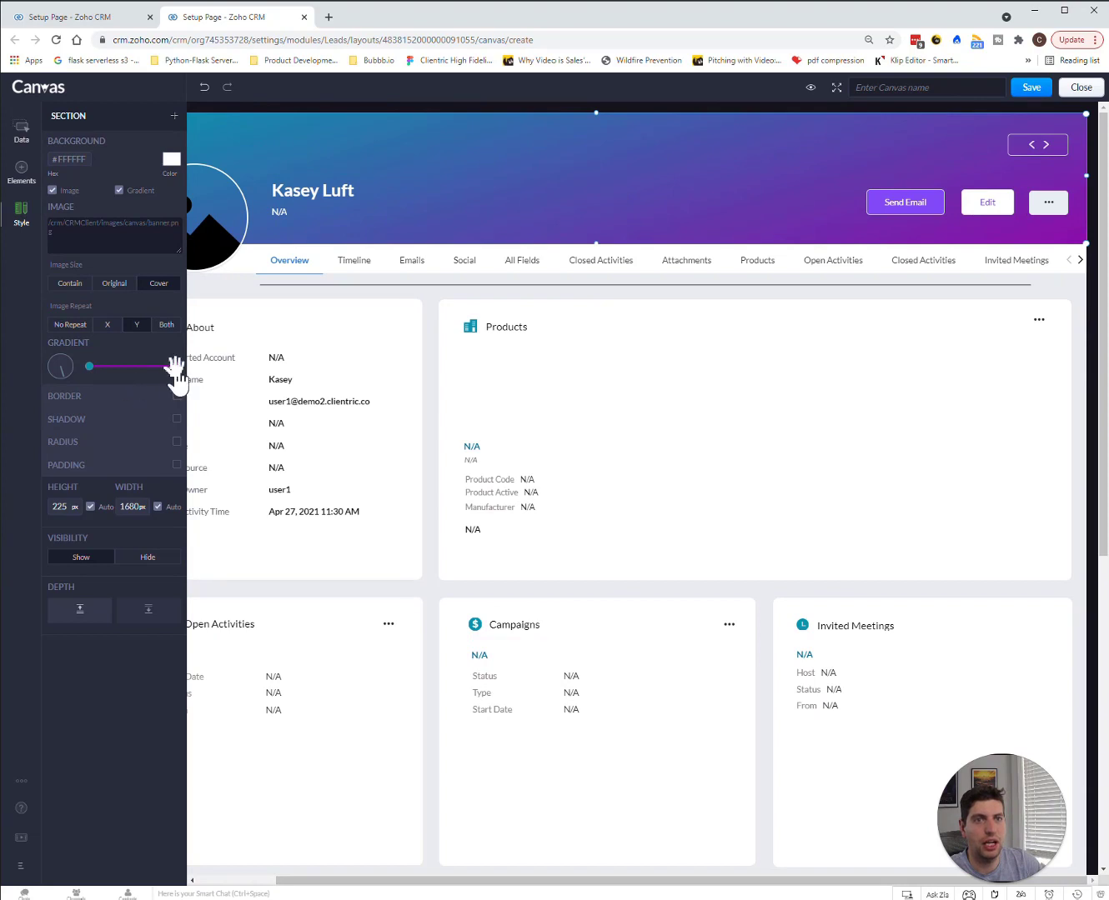
{"action": "left_click_drag", "start_coordinate": [175, 367], "coordinate": [114, 367]}
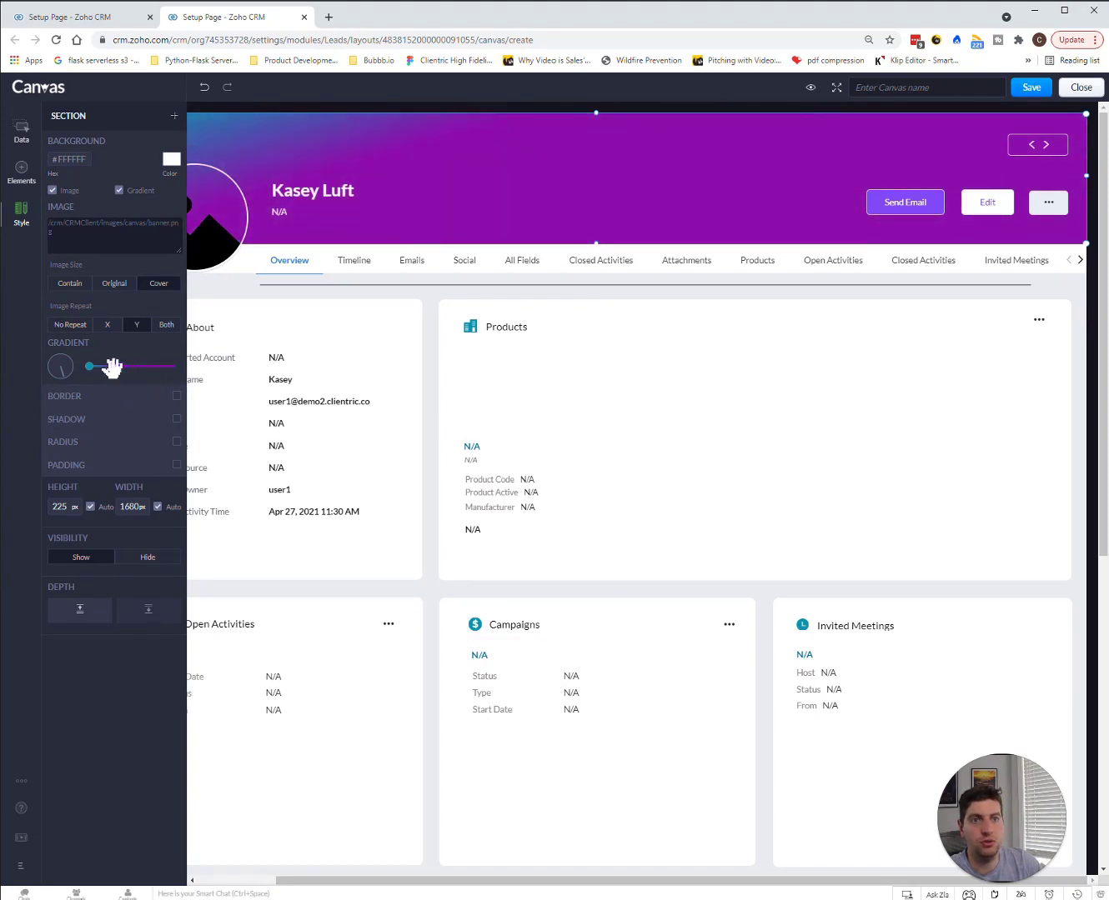
{"action": "left_click_drag", "start_coordinate": [565, 879], "coordinate": [430, 876]}
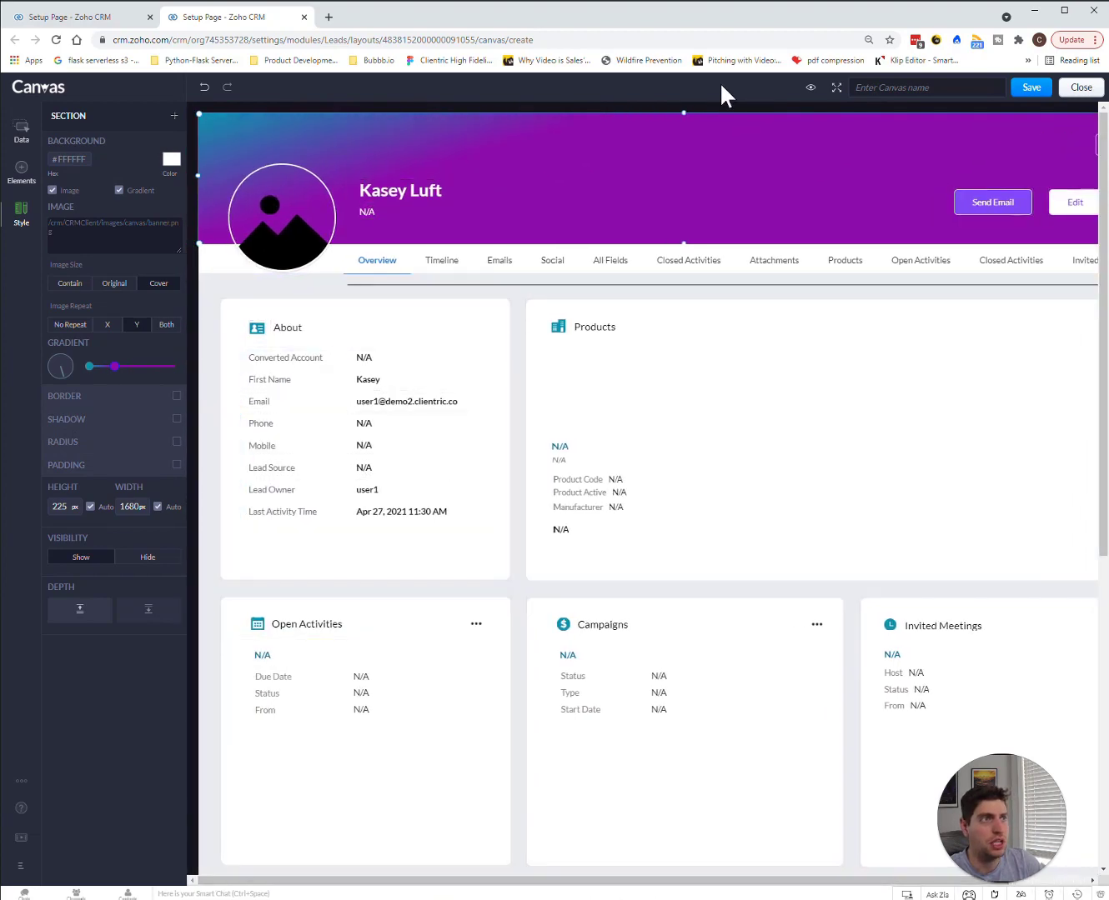
{"action": "left_click", "coordinate": [52, 16]}
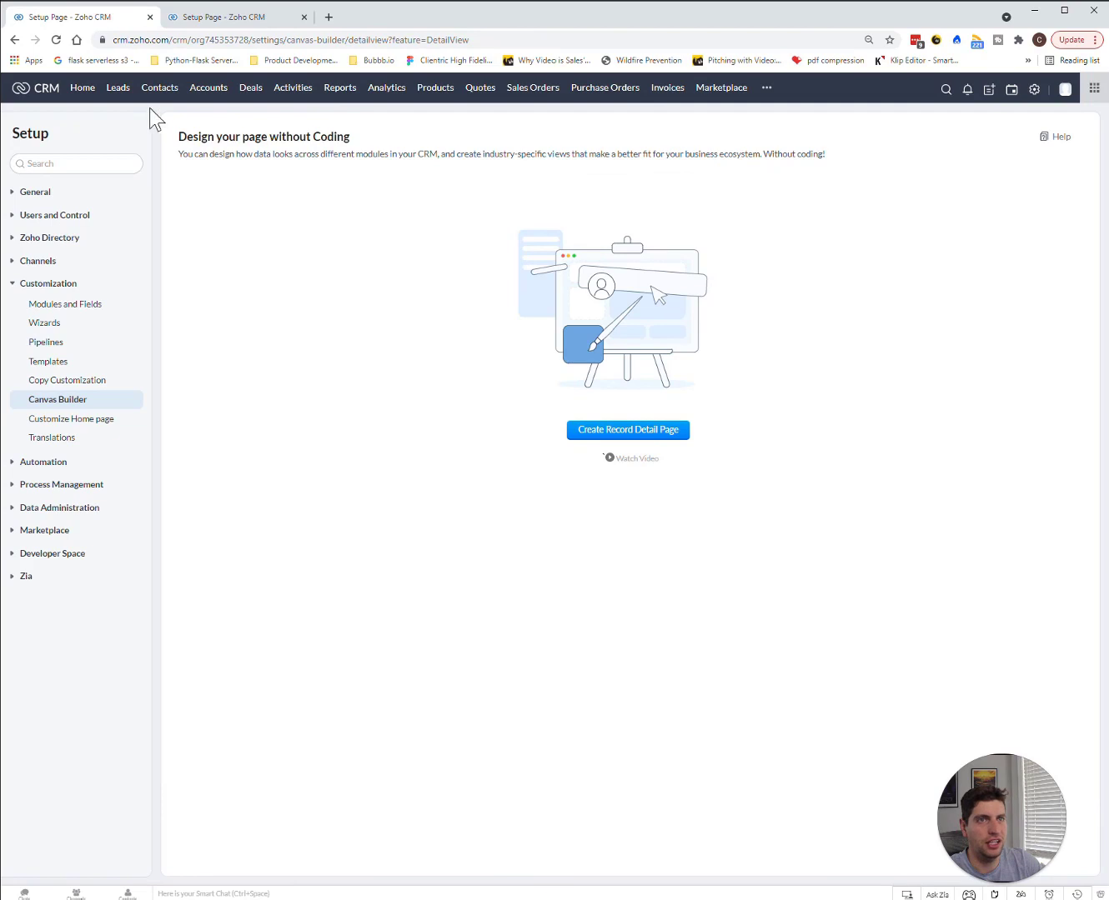
Open the lead's standard record page from the Leads list, then return to the Canvas editor
{"action": "left_click", "coordinate": [115, 92]}
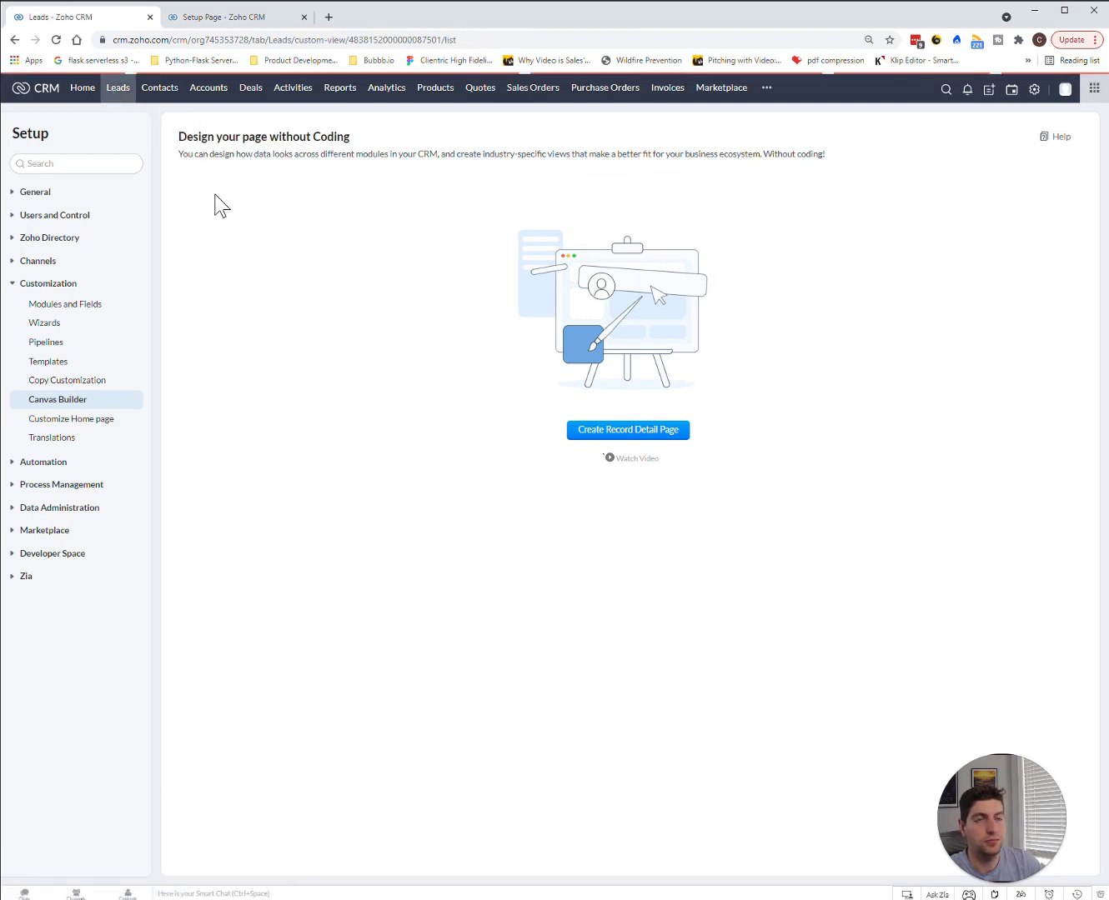
{"action": "left_click", "coordinate": [246, 192]}
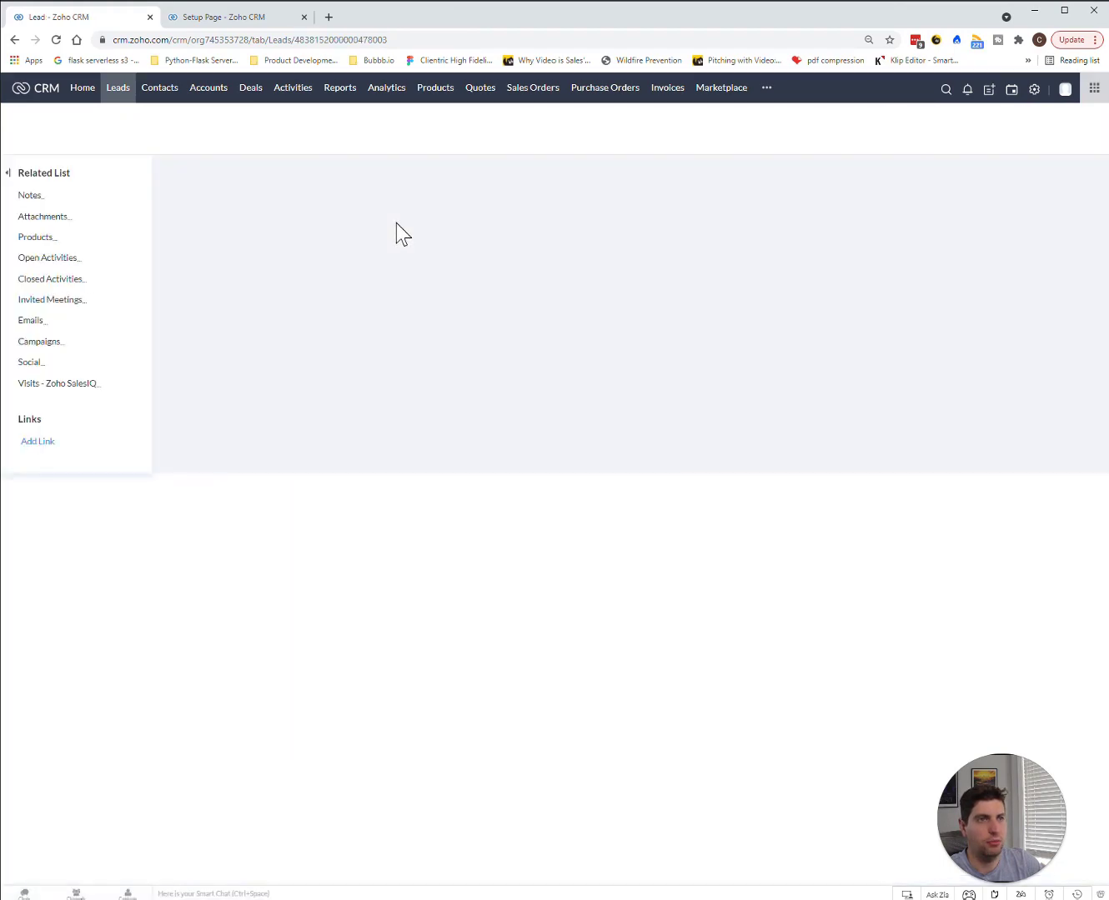
{"action": "scroll", "coordinate": [512, 320], "scroll_direction": "down", "scroll_amount": 10}
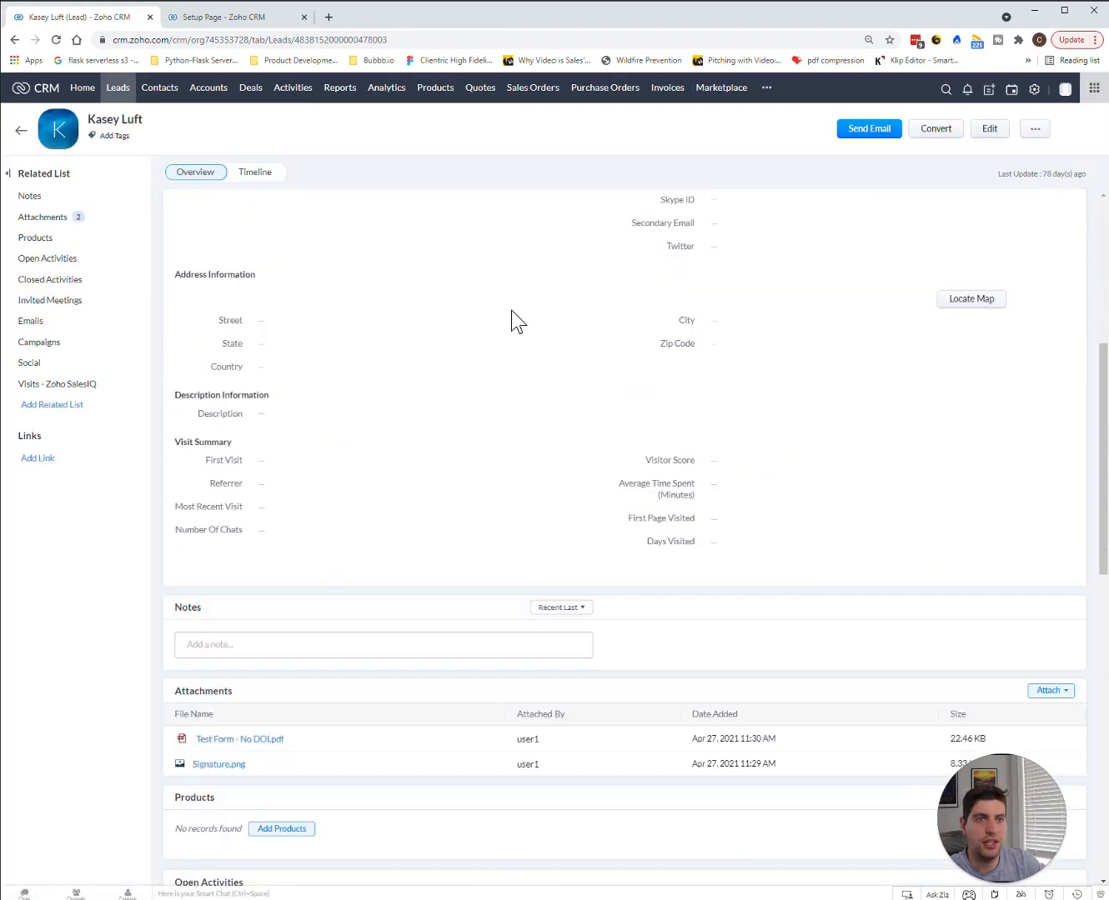
{"action": "scroll", "coordinate": [511, 319], "scroll_direction": "up", "scroll_amount": 10}
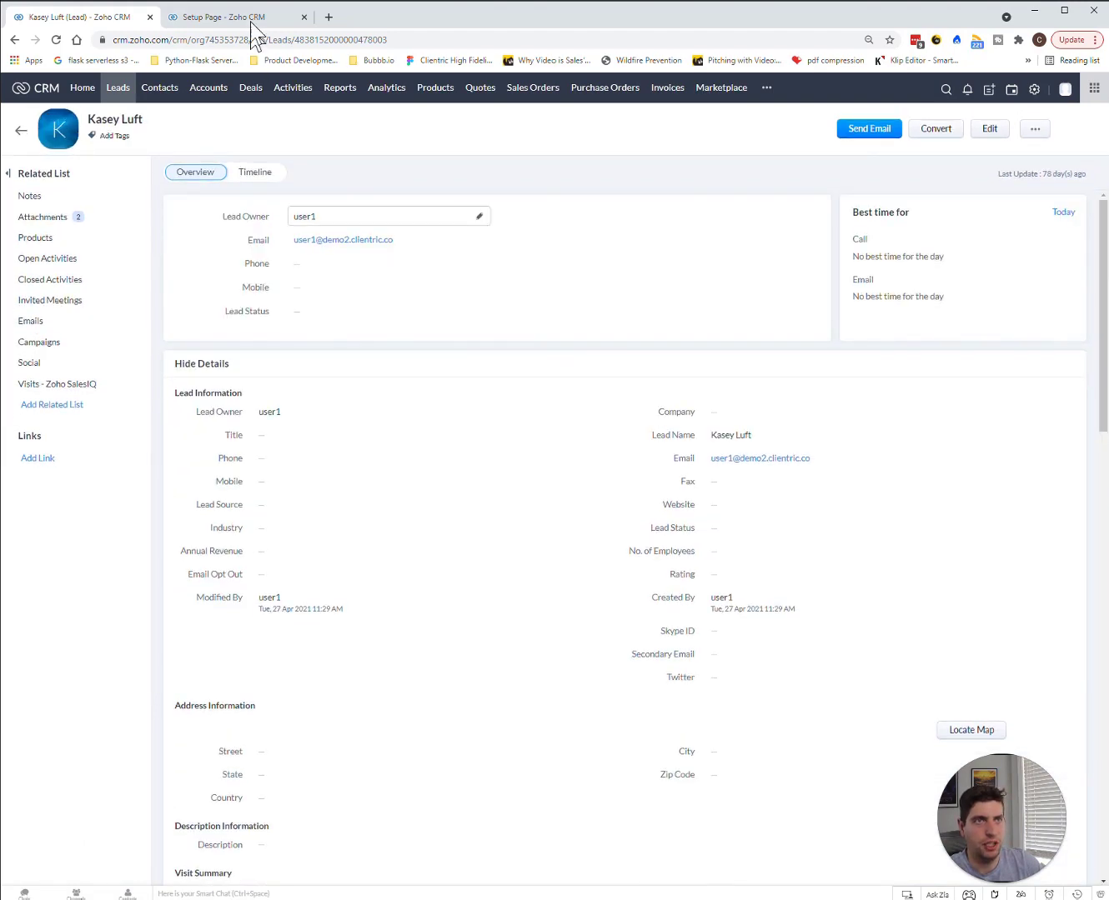
{"action": "left_click", "coordinate": [235, 19]}
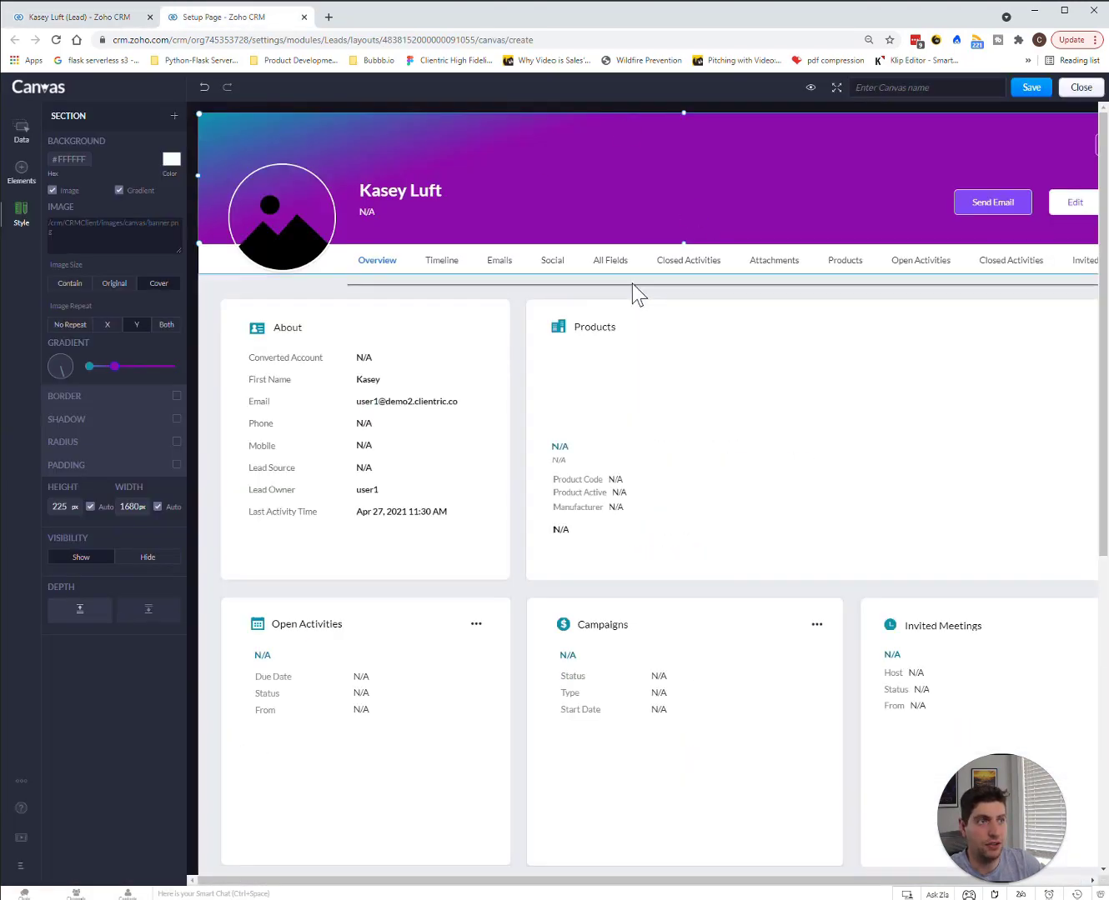
Shift the Canvas header tab strip right so the later tabs, through Blueprint and CommandCenter, are visible
{"action": "scroll", "coordinate": [631, 284], "scroll_direction": "down", "scroll_amount": 6}
{"action": "scroll", "coordinate": [630, 280], "scroll_direction": "up", "scroll_amount": 6}
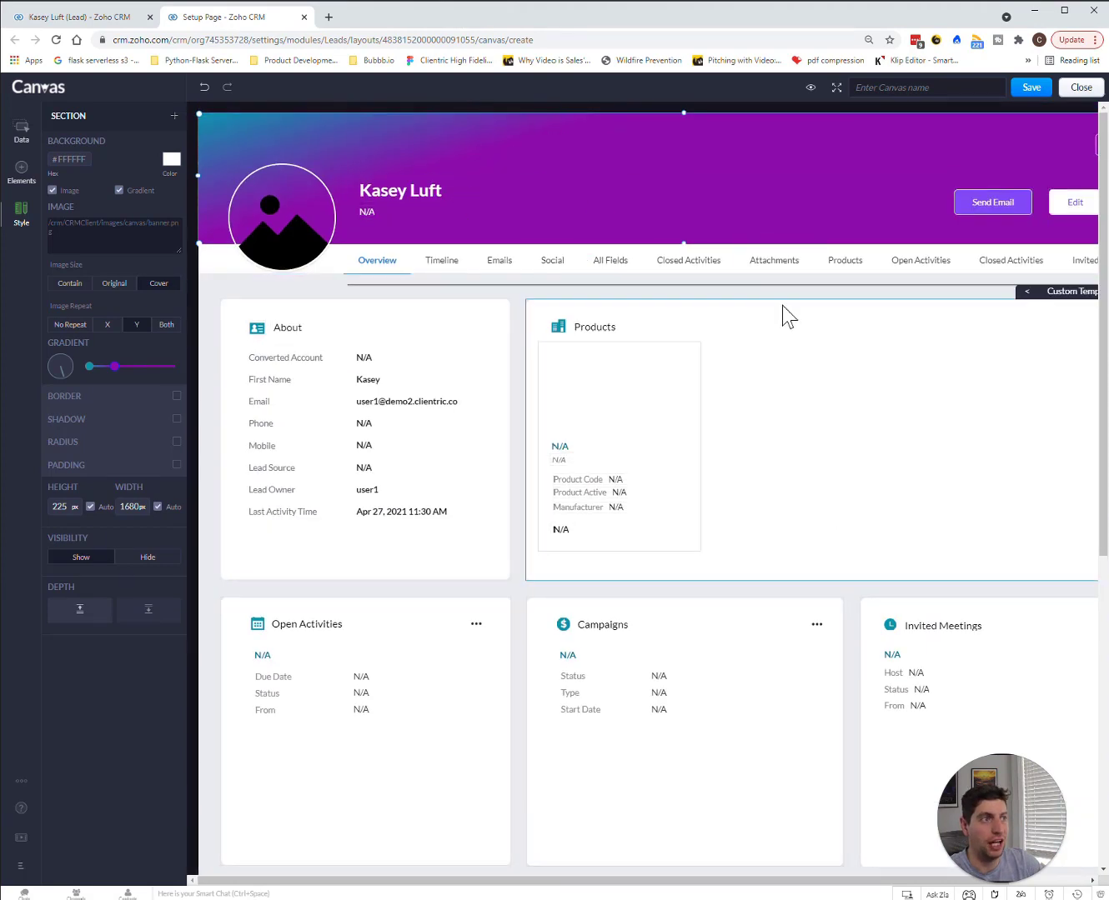
{"action": "left_click_drag", "start_coordinate": [472, 882], "coordinate": [648, 835]}
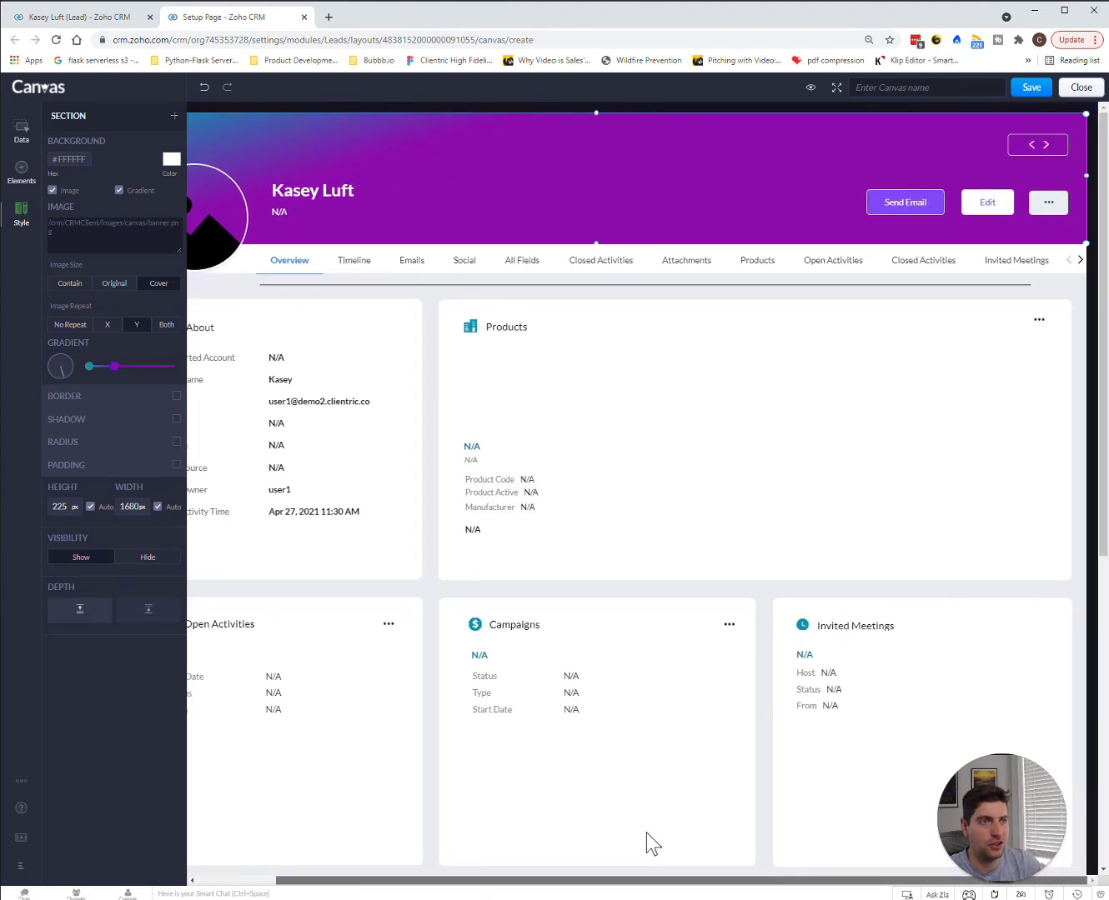
{"action": "left_click", "coordinate": [1079, 261]}
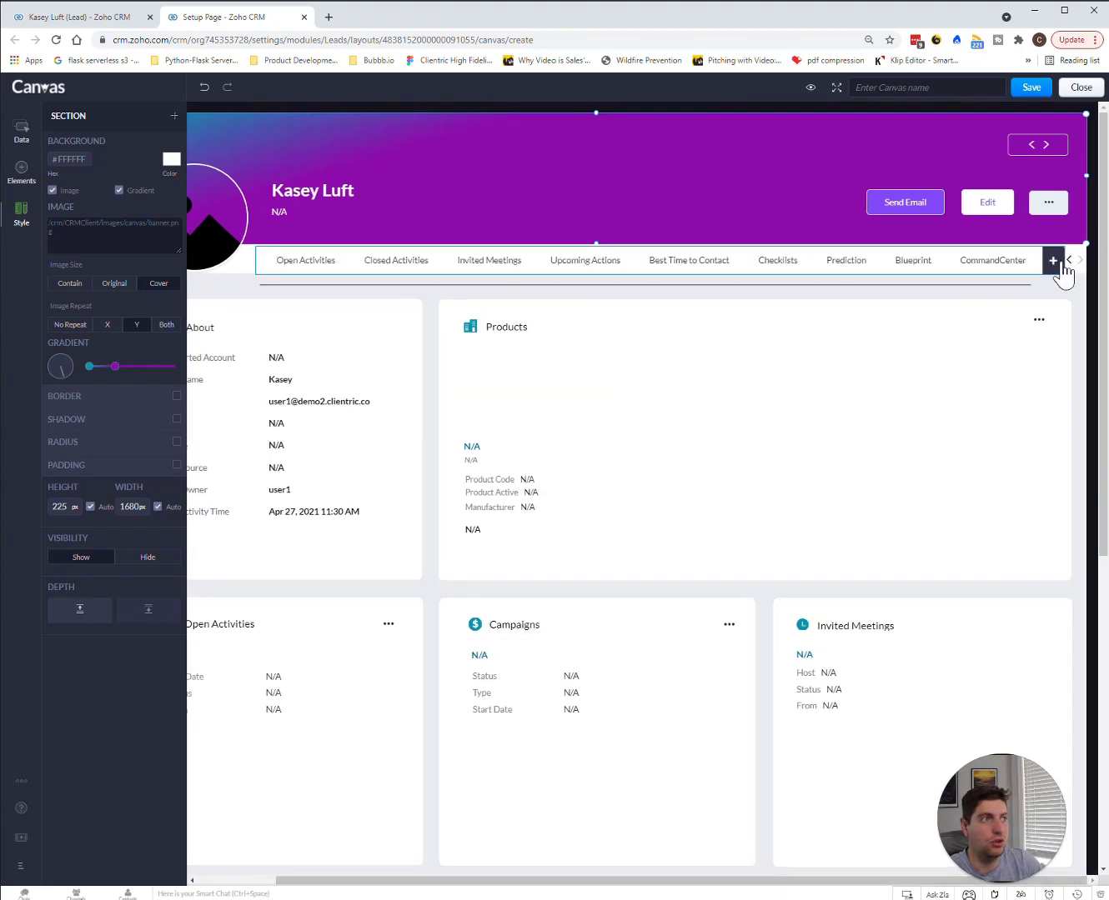
{"action": "left_click", "coordinate": [1070, 260]}
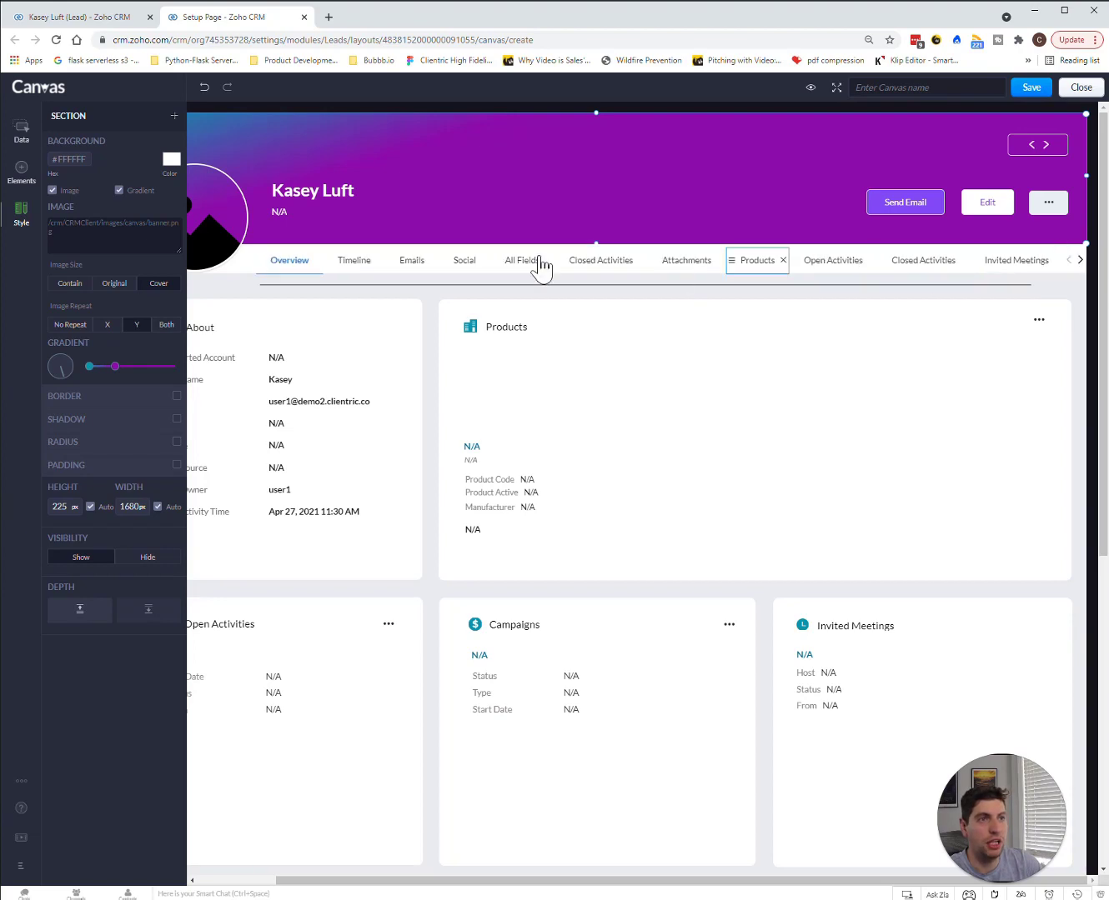
{"action": "left_click", "coordinate": [1080, 259]}
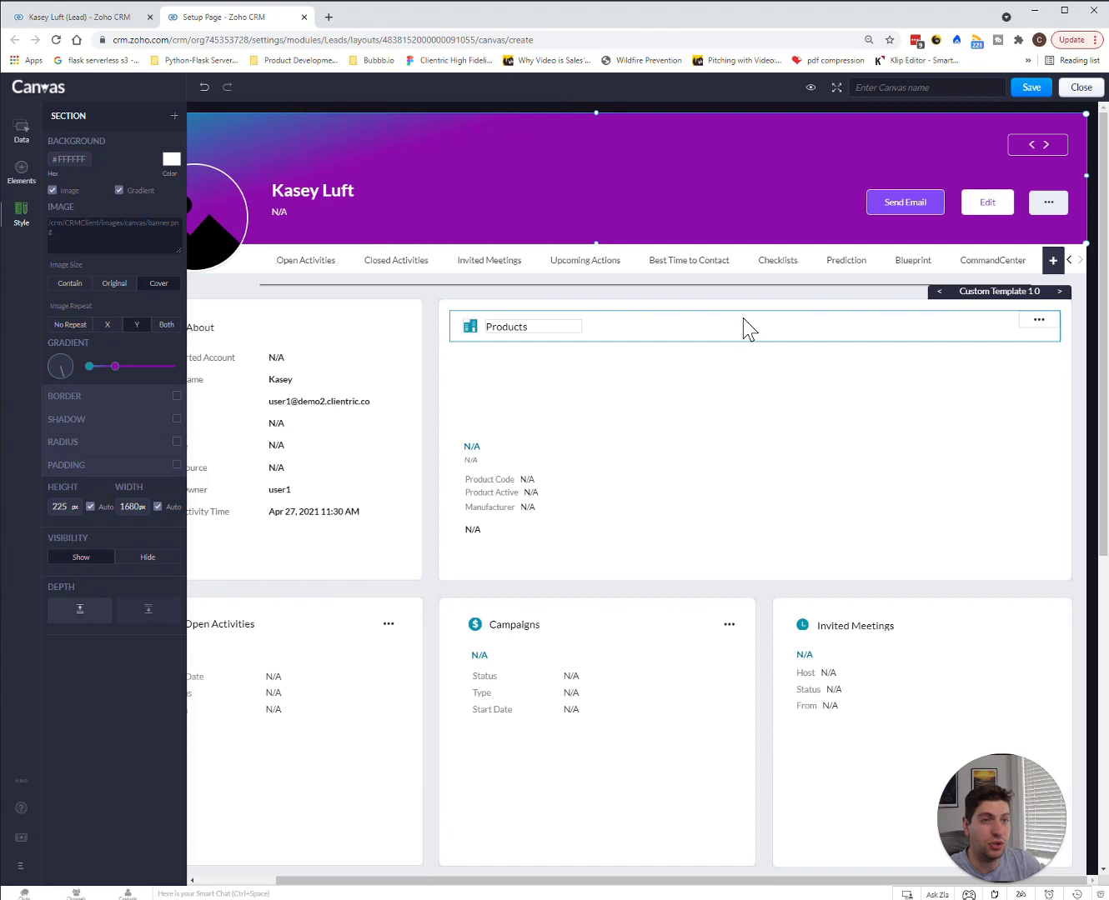